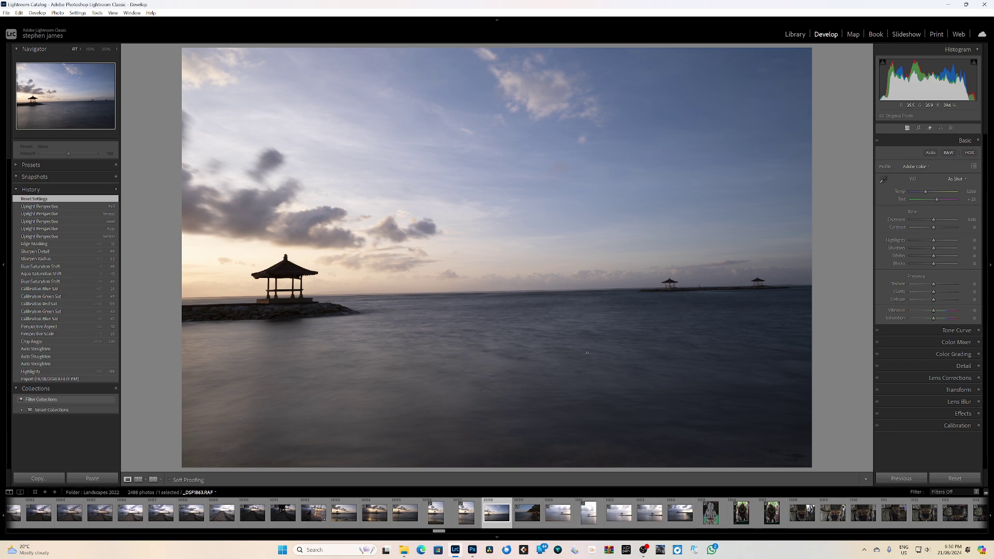
Try straightening the photo with a line along the horizon and with automatic straightening, undoing each attempt.
click(524, 290)
click(524, 290)
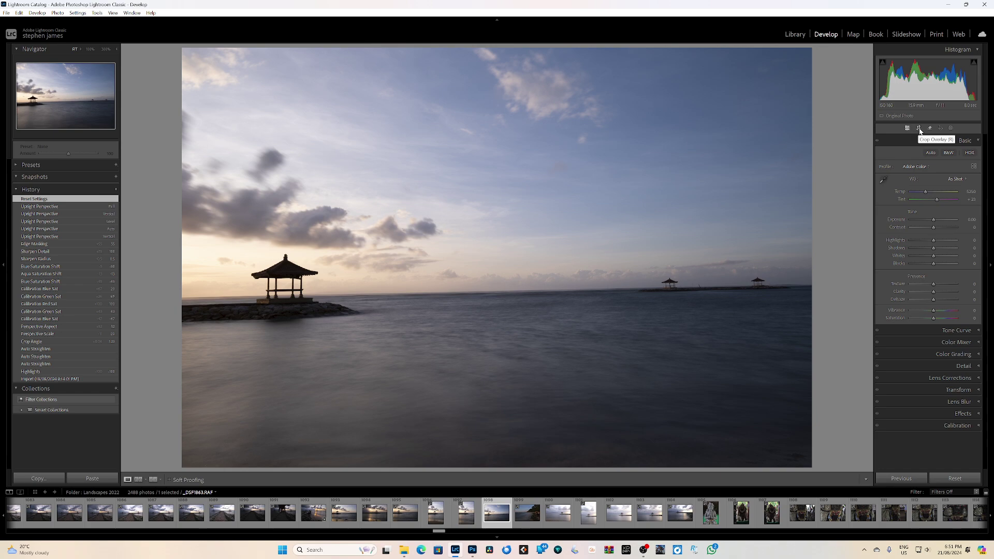
click(918, 129)
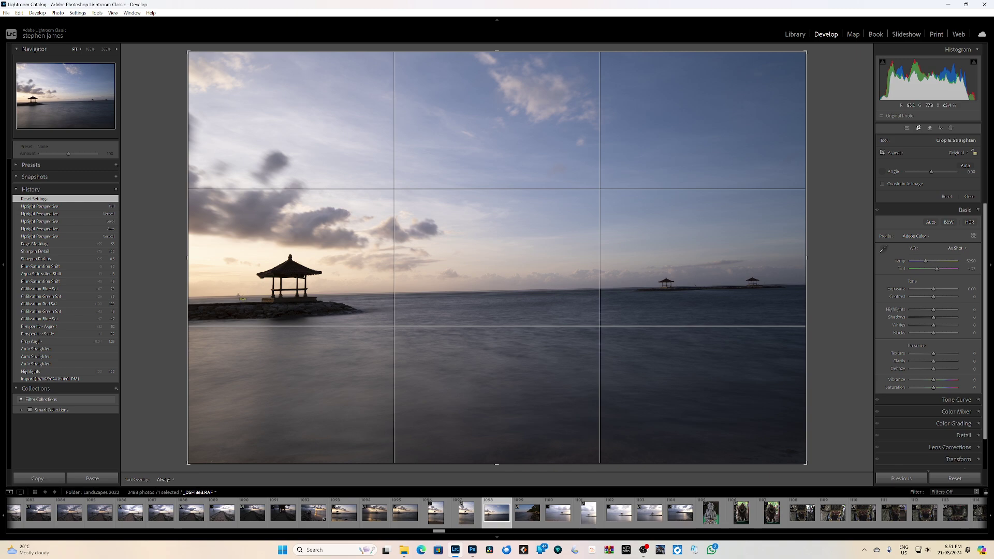
drag(238, 295, 644, 287)
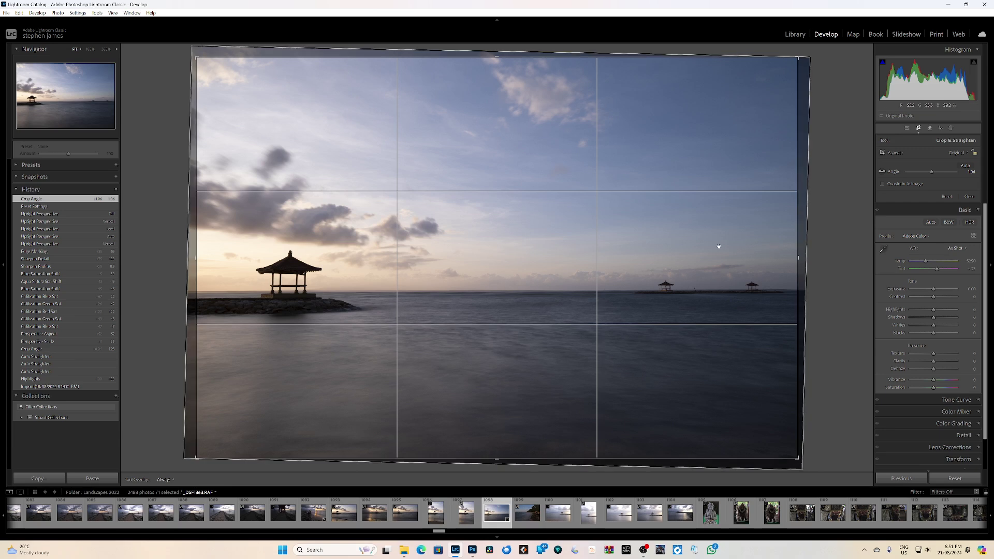
key(ctrl+z)
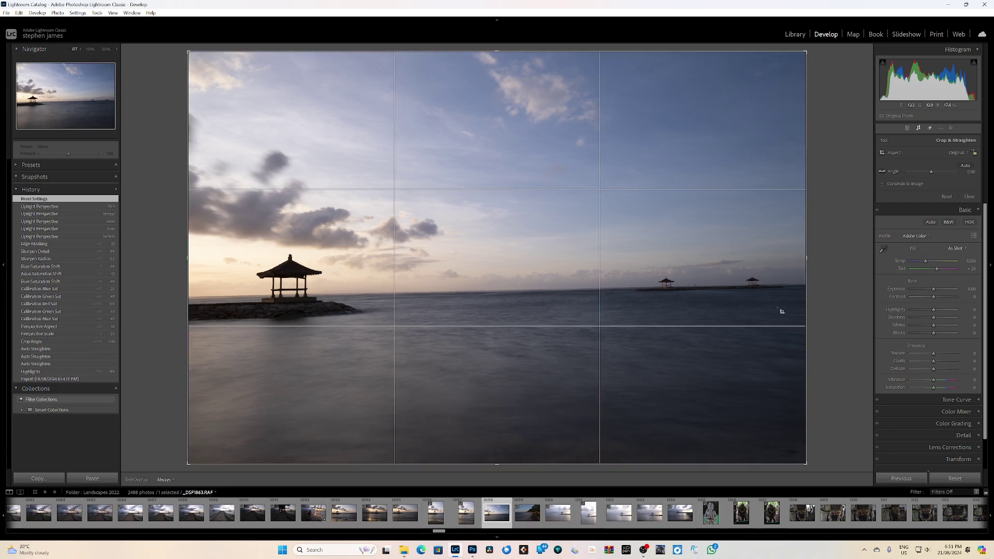
click(966, 170)
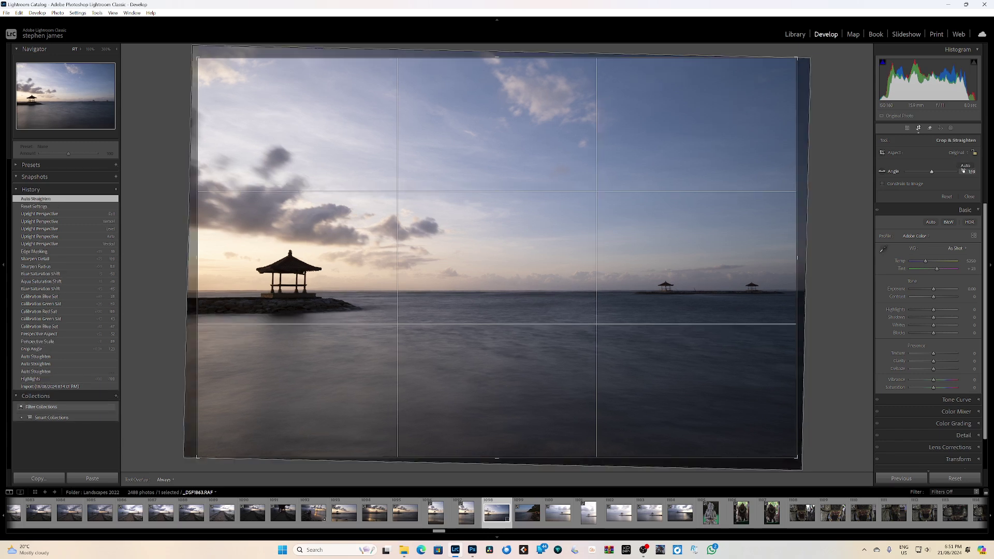
key(ctrl+z)
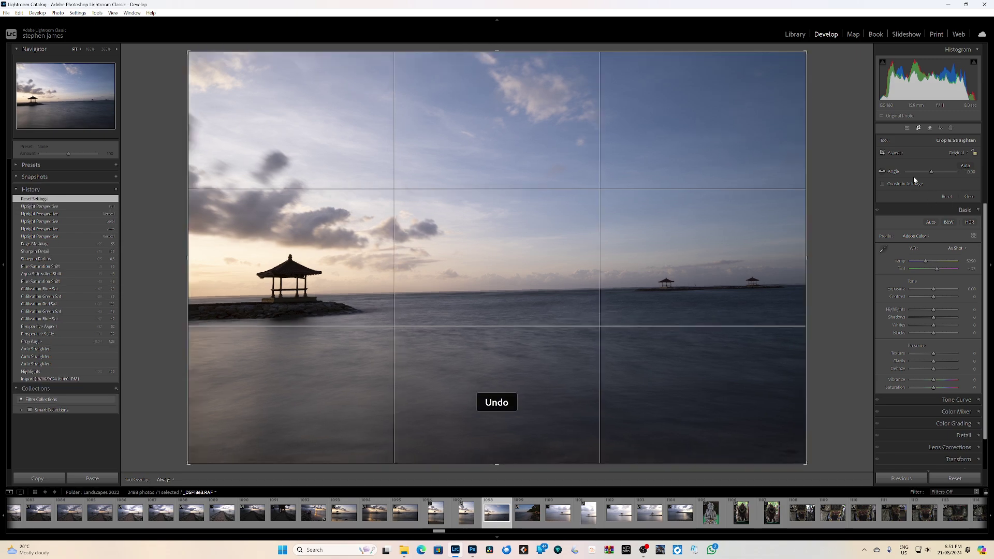
Level the horizon by rotating the crop and aligning it along the waterline, for an angle of about 1.25, and apply the crop.
drag(930, 173, 932, 175)
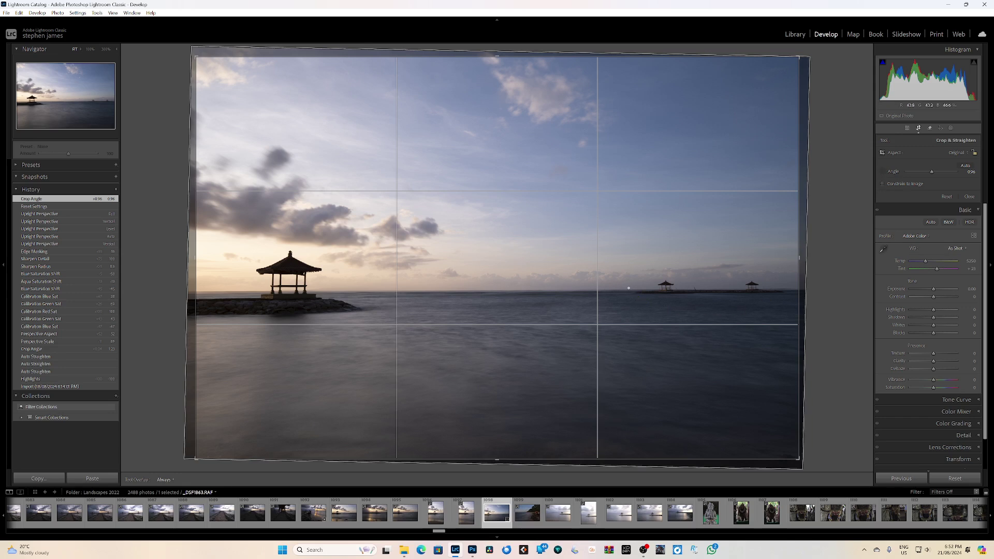
drag(628, 288, 160, 290)
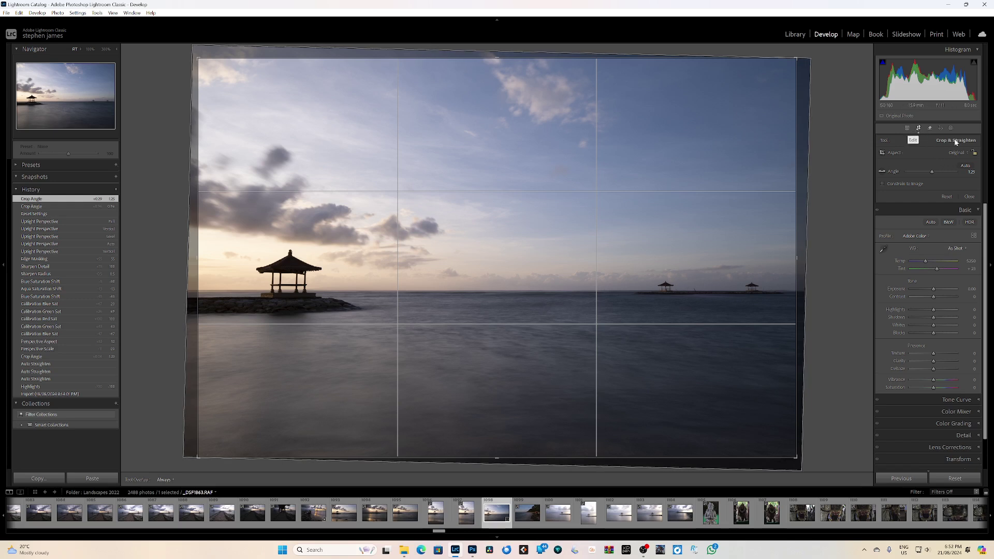
click(908, 130)
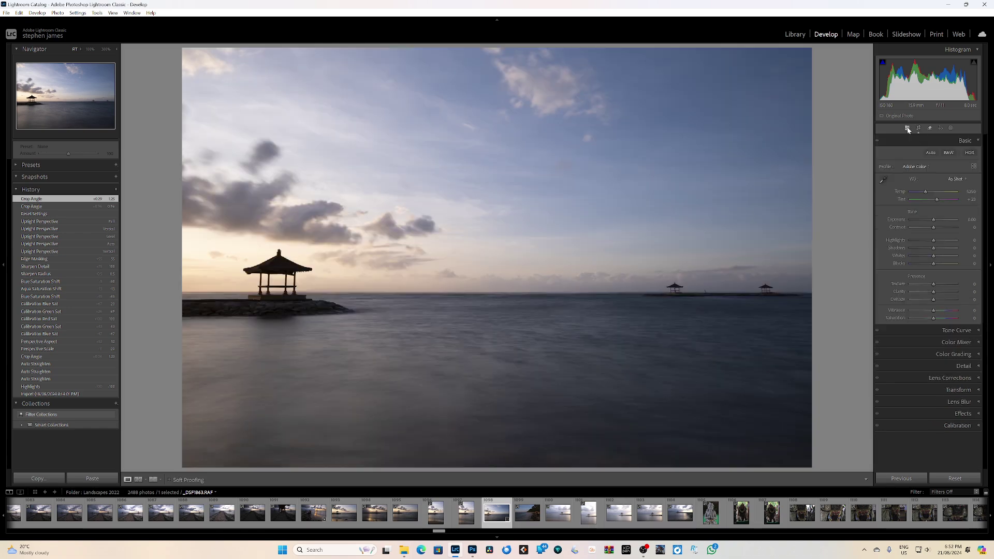
Examine the horizon, the low clouds and the water surface at 100% magnification.
drag(510, 229, 526, 284)
click(562, 255)
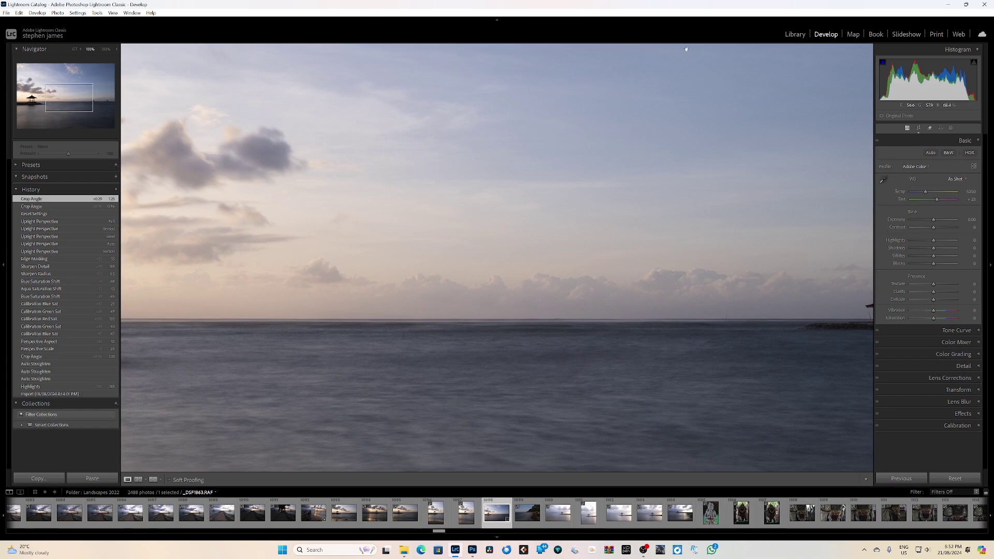
scroll(537, 259, down, 10)
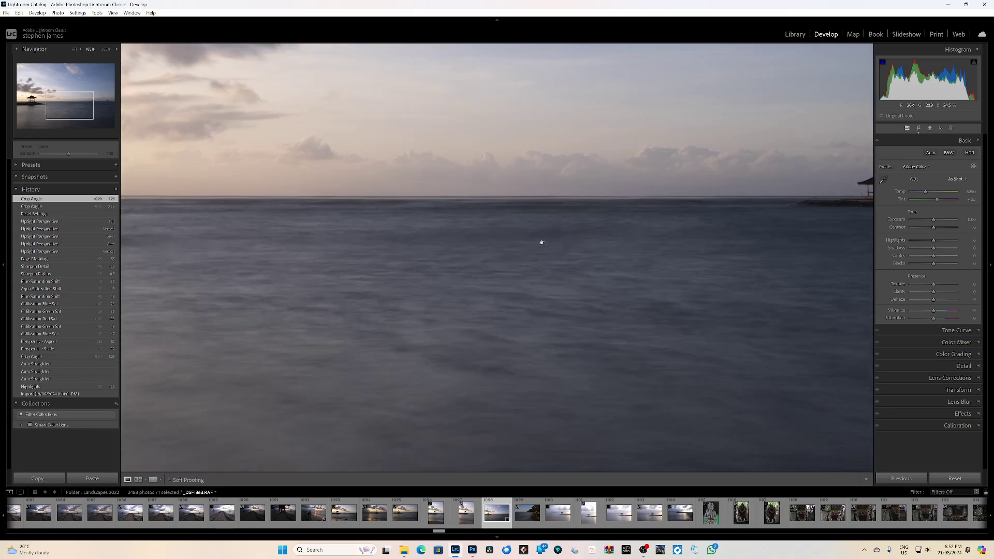
scroll(541, 180, down, 1)
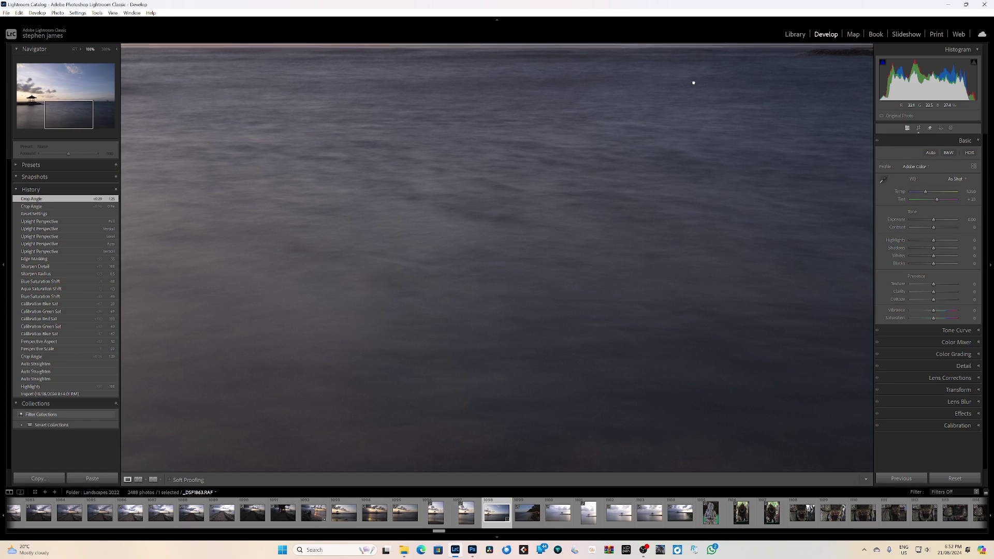
drag(692, 82, 632, 169)
click(635, 170)
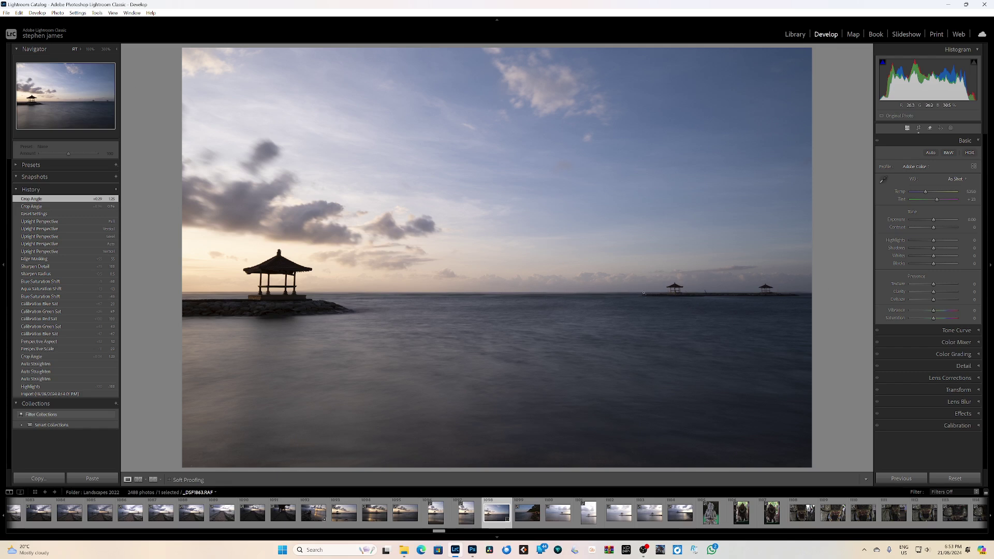
click(529, 298)
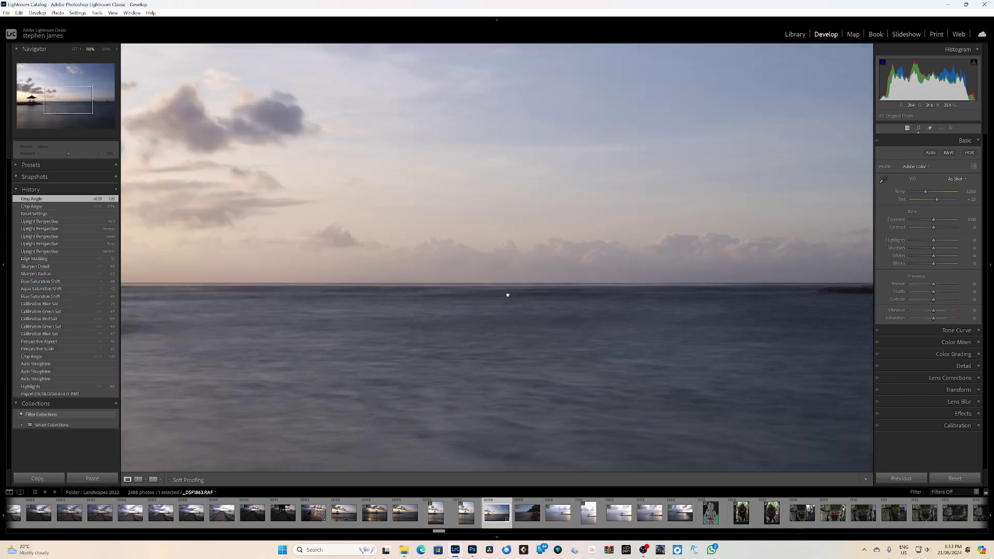
click(508, 295)
click(506, 295)
click(559, 295)
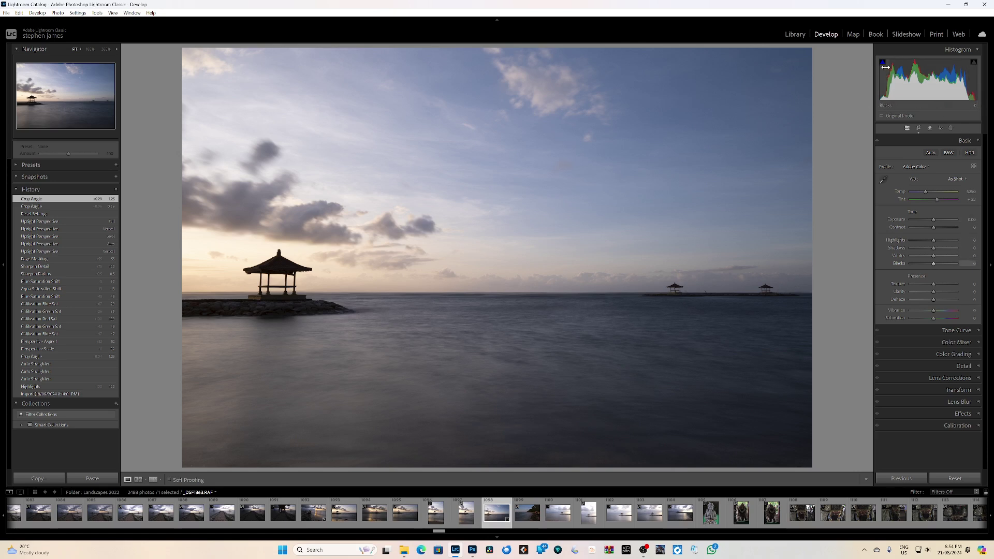
Show highlight clipping, set Highlights to -100 and Blacks to +26, and raise the Shadows.
click(974, 62)
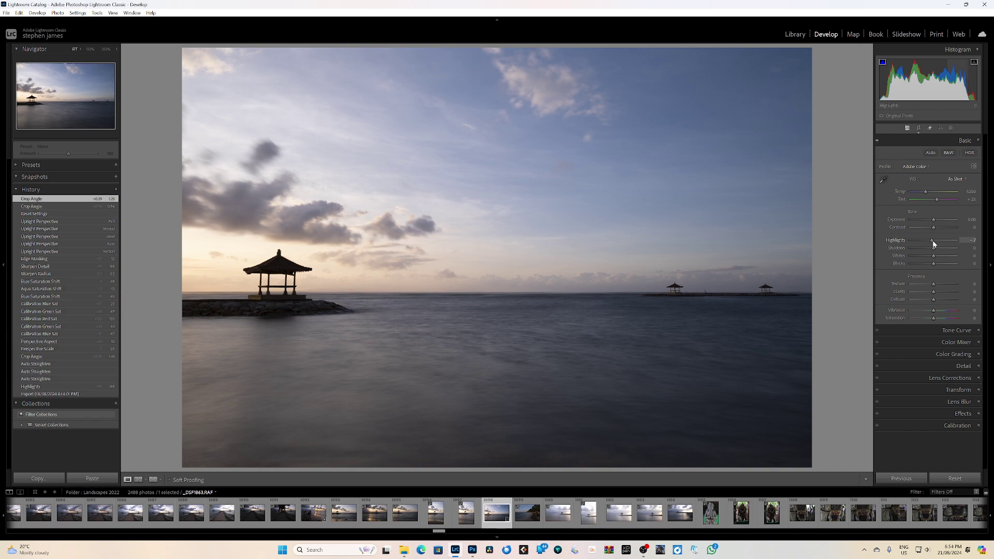
drag(934, 241, 910, 246)
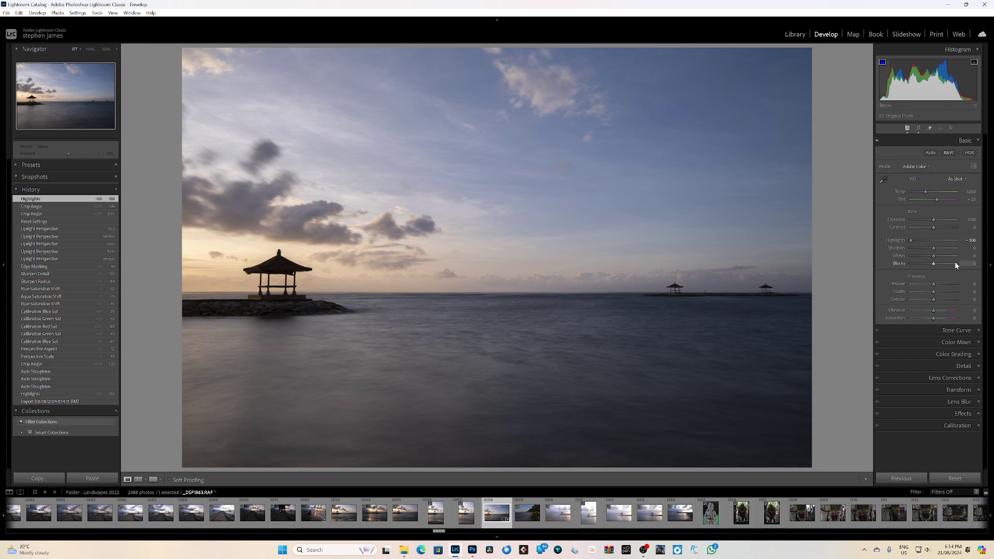
drag(934, 264, 940, 246)
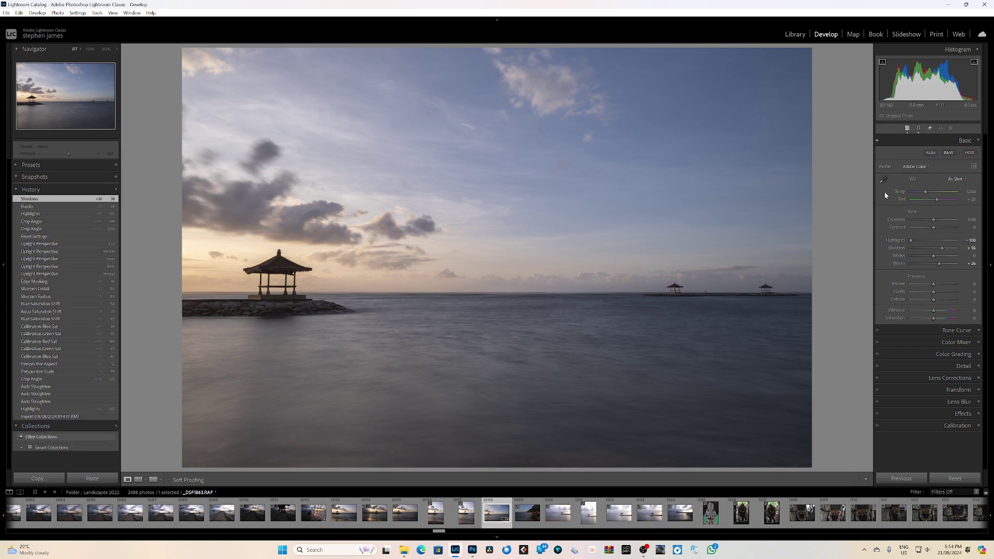
Set Texture and Clarity to +9, and the sharpening to radius 0.5, detail 100 and masking 63.
drag(278, 304, 277, 306)
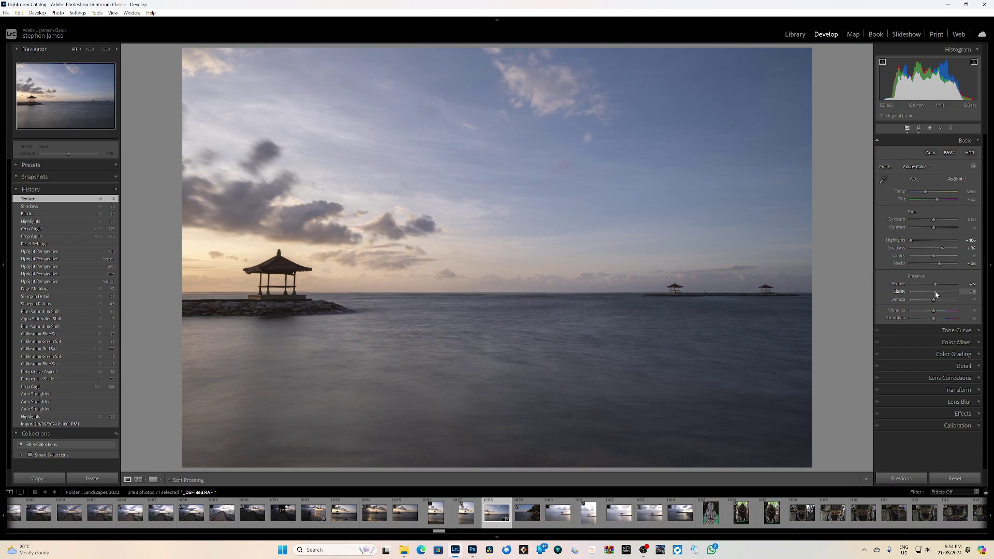
drag(934, 290, 935, 291)
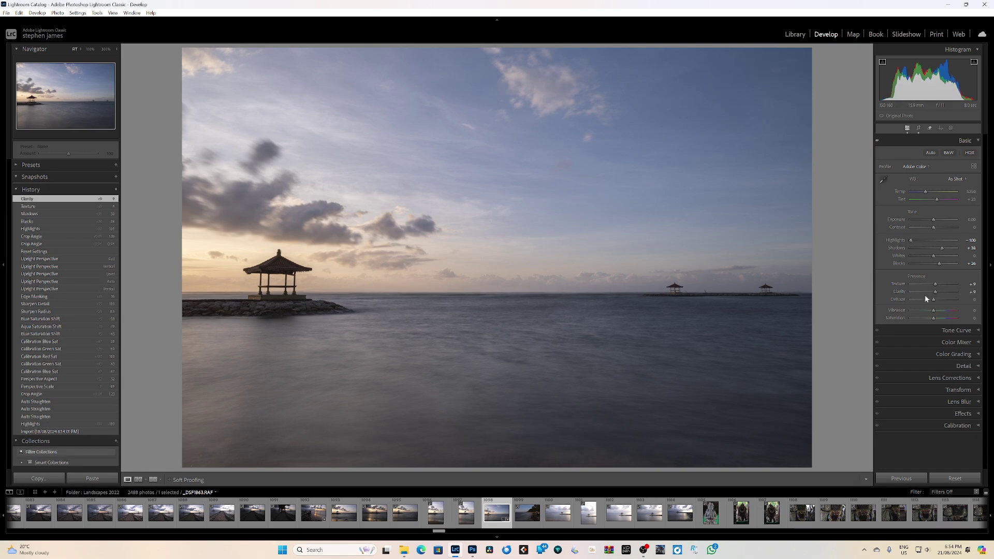
click(963, 366)
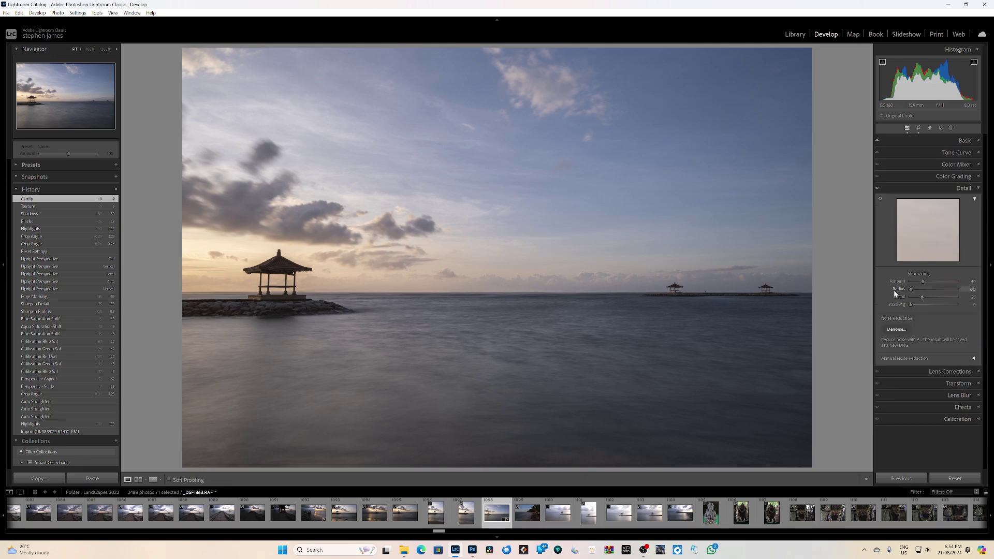
mouse_move(921, 297)
mouse_down()
mouse_move(956, 297)
mouse_move(911, 304)
mouse_move(940, 298)
mouse_up()
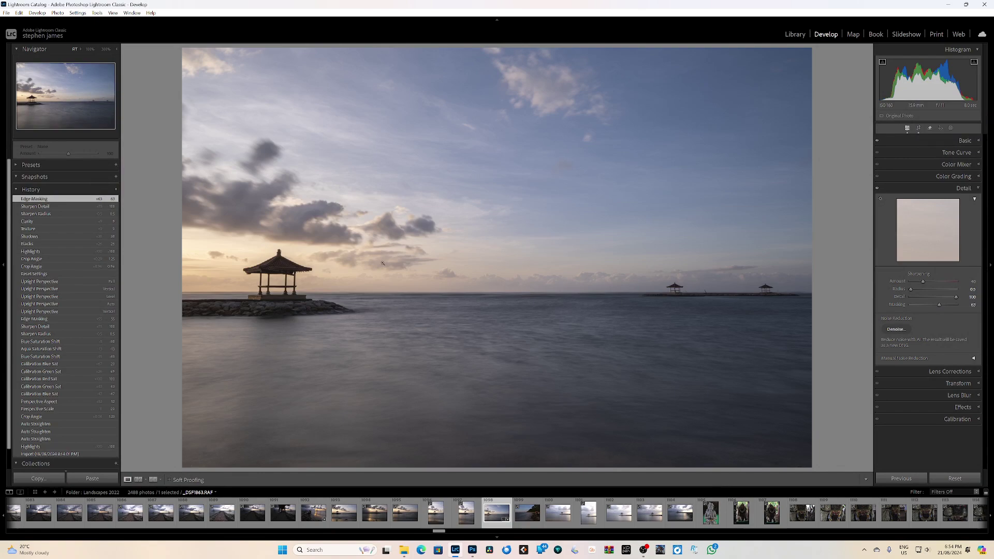
Reduce the photo's Transform scale and increase its aspect so the image is stretched taller within the frame.
click(964, 383)
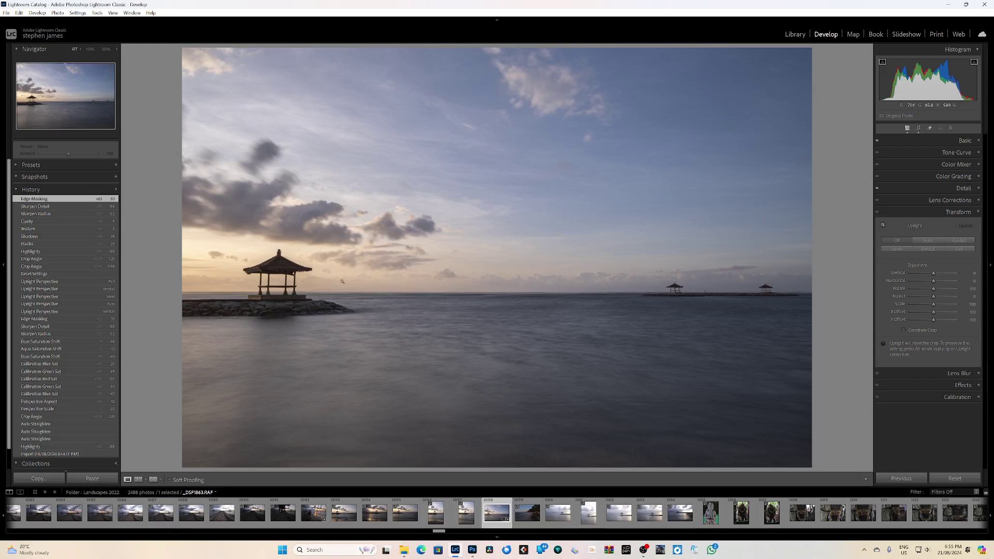
mouse_move(932, 297)
mouse_down()
mouse_move(969, 289)
mouse_move(931, 291)
mouse_up()
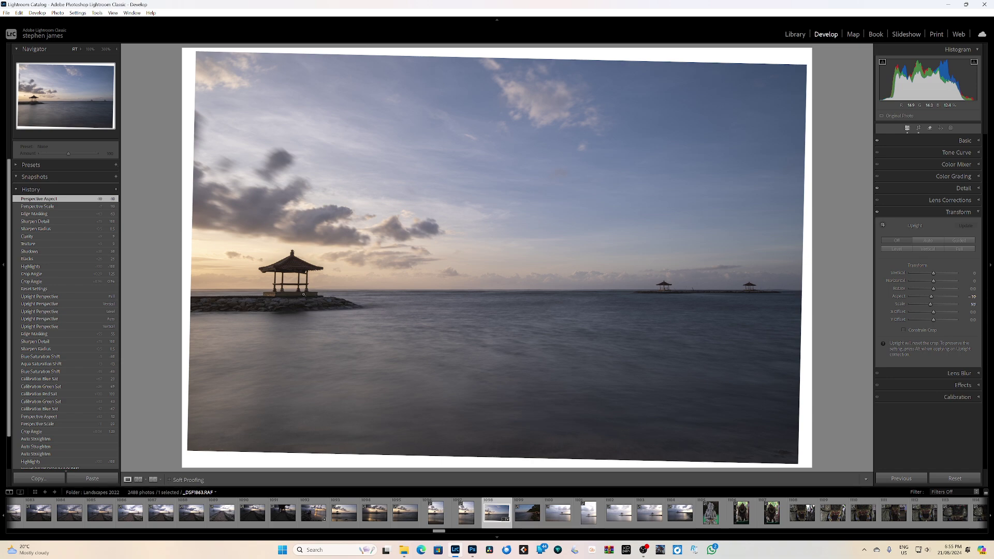
mouse_move(933, 296)
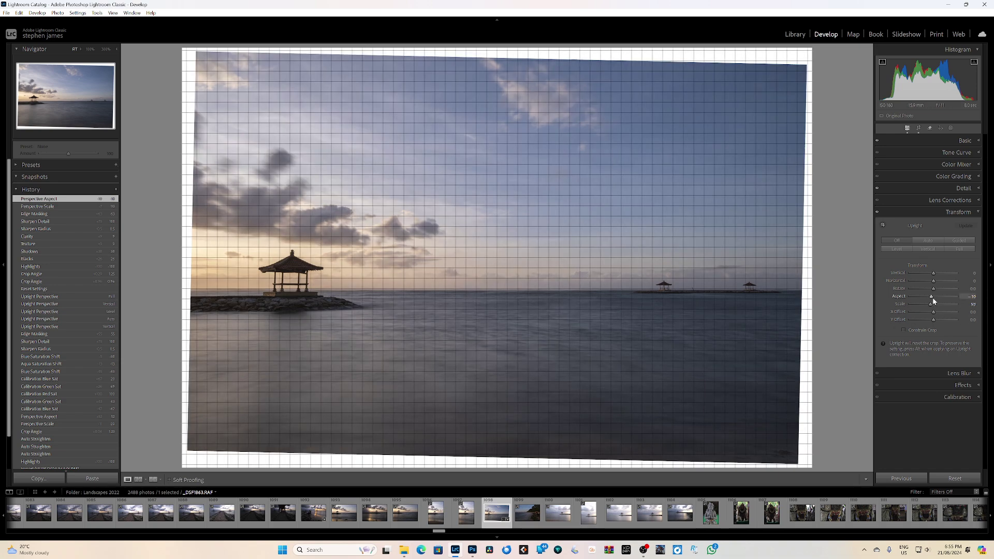
drag(934, 299, 941, 296)
Raise the red, green and blue primary saturation to about +46, +53 and +27, and reduce the blue and aqua saturation in the color mixer.
click(927, 397)
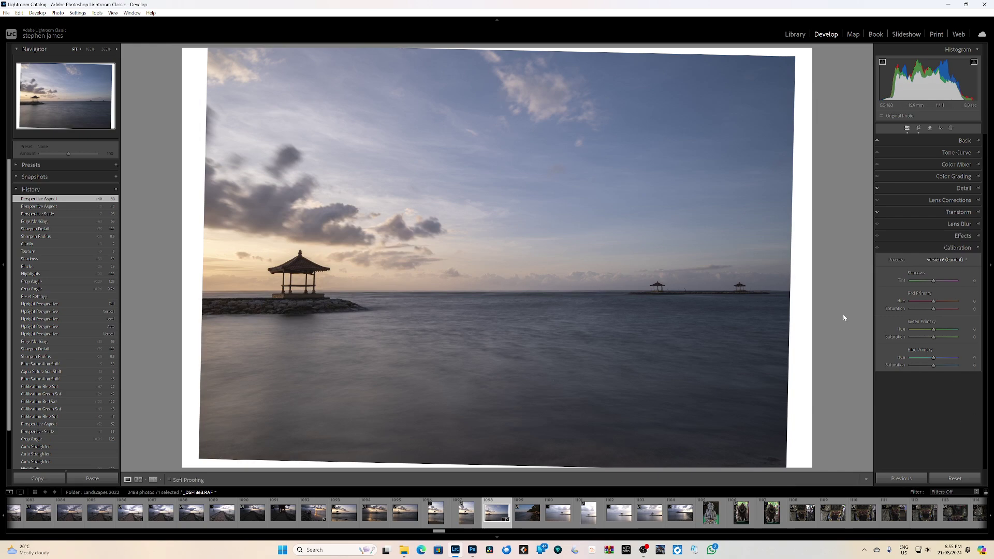
drag(934, 366, 944, 316)
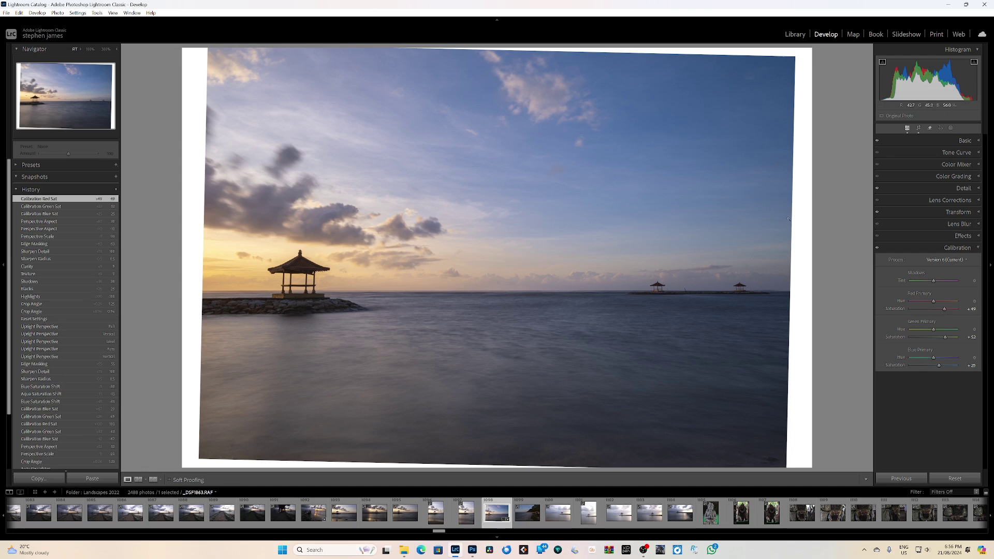
click(968, 165)
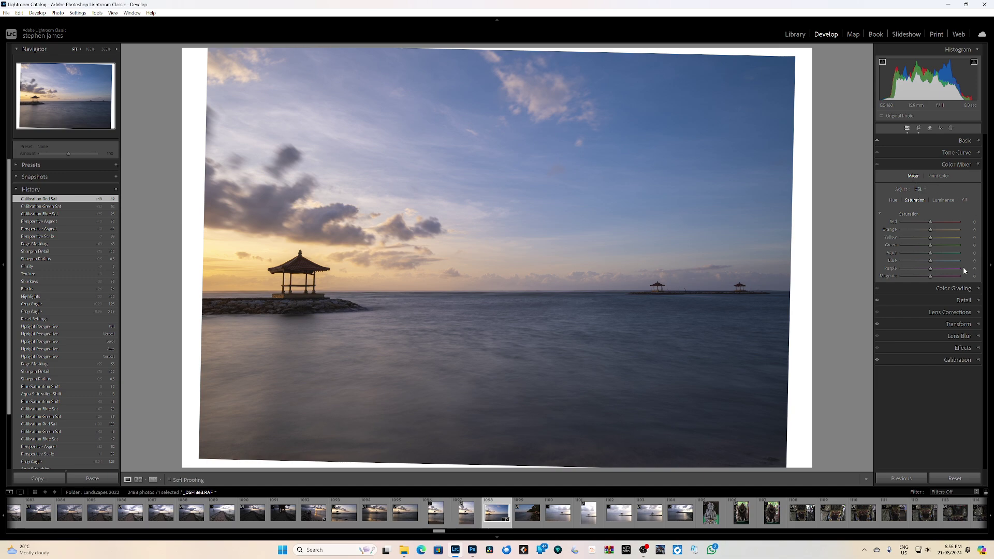
mouse_move(925, 262)
mouse_down()
mouse_move(915, 261)
mouse_move(928, 253)
mouse_up()
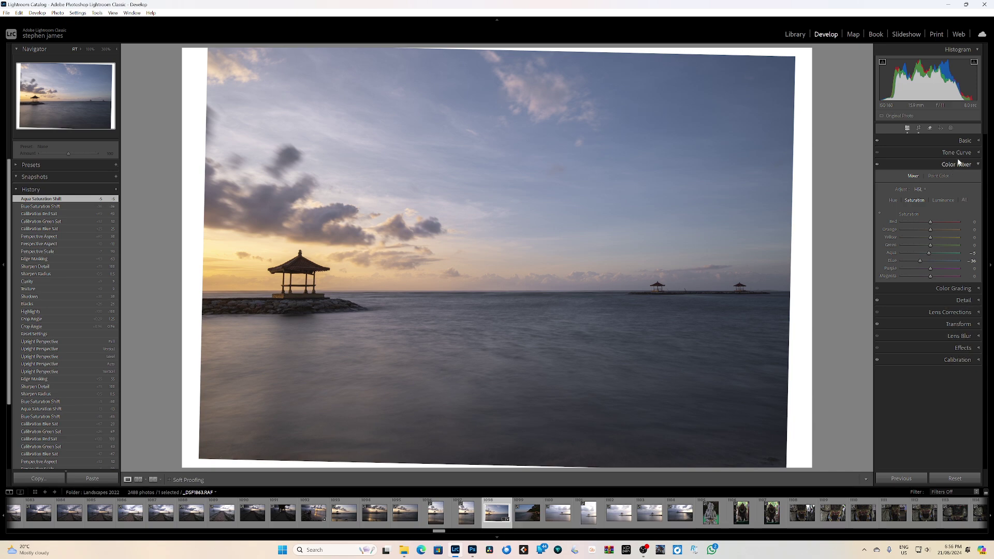
Open the photo for editing in Adobe Photoshop 2024 with the window maximized, and flatten the image.
right_click(492, 268)
mouse_move(524, 340)
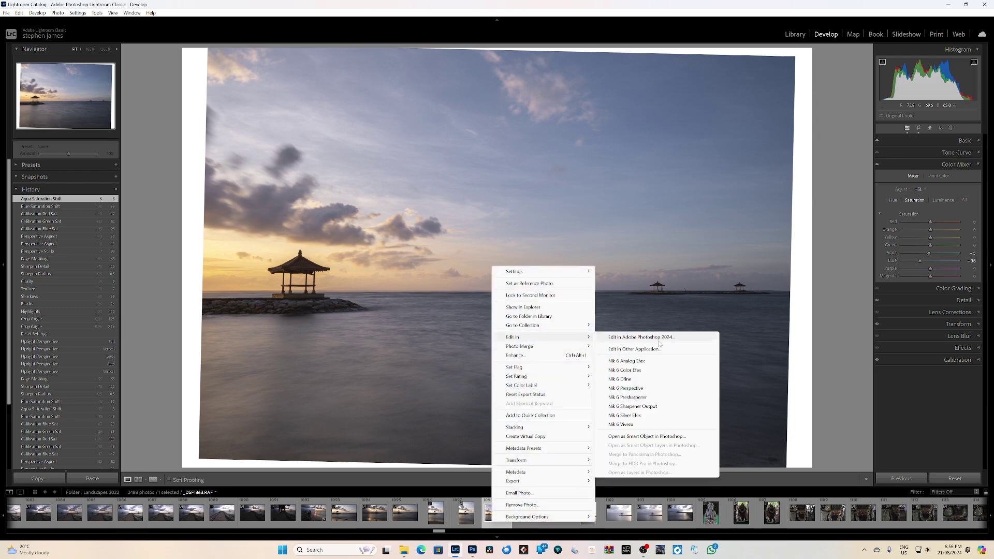
click(653, 336)
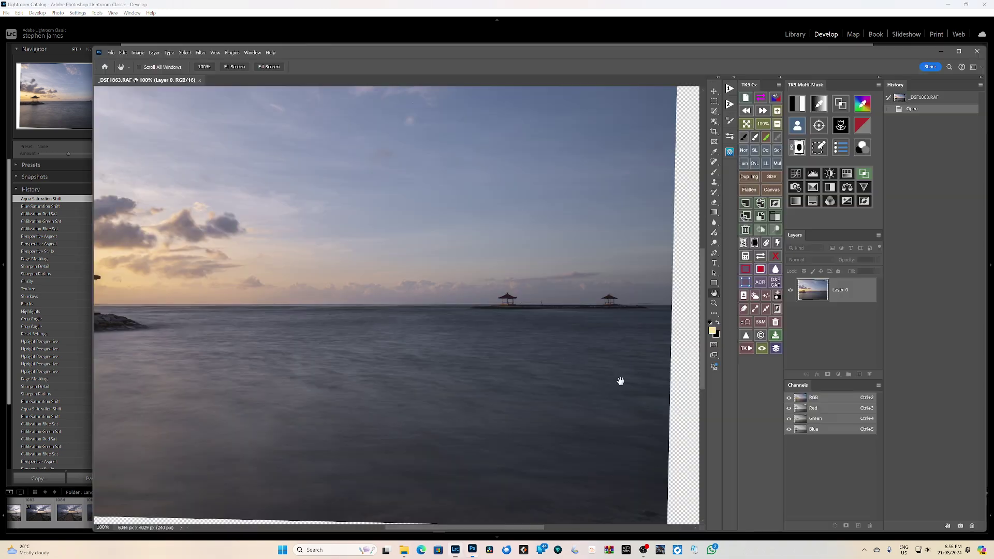
scroll(429, 386, down, 2)
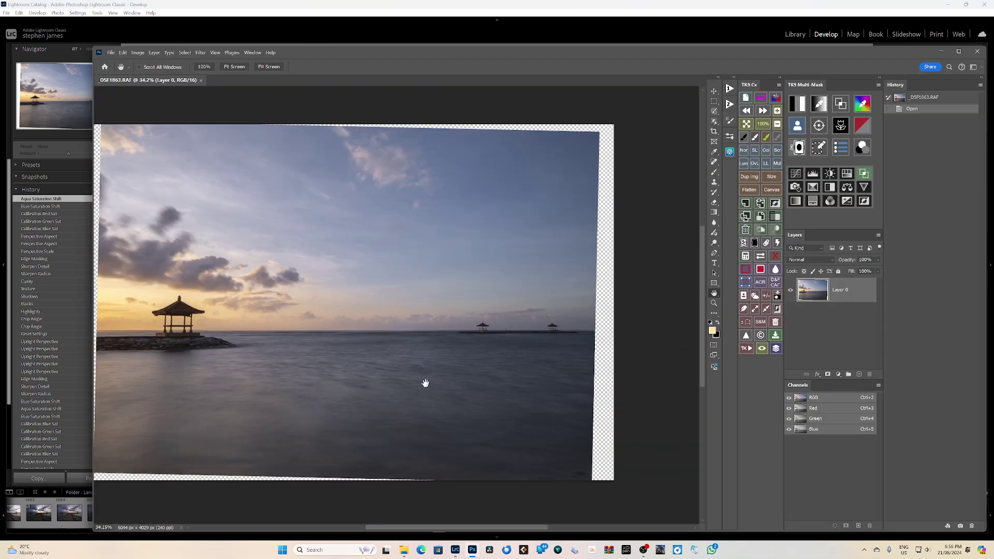
scroll(417, 381, down, 1)
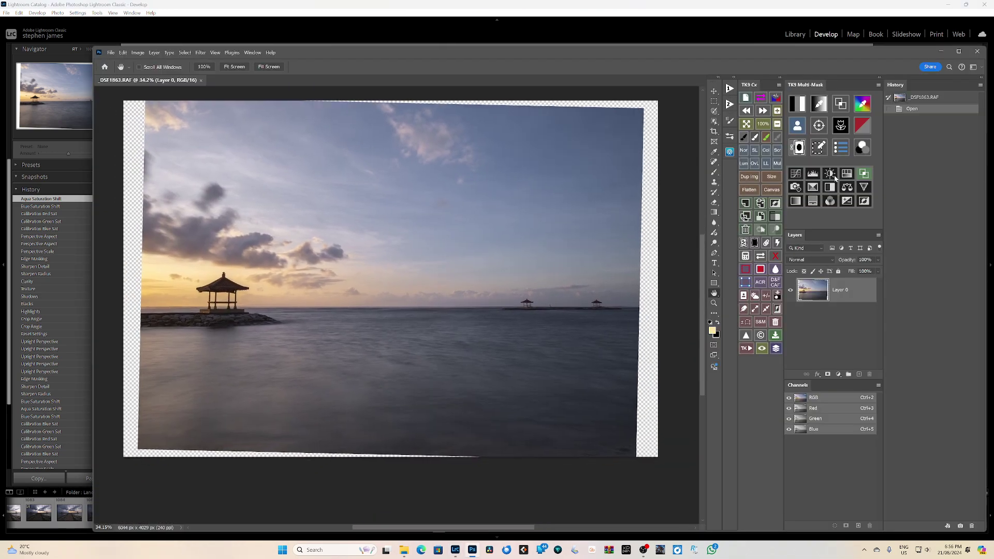
click(958, 51)
scroll(173, 333, up, 3)
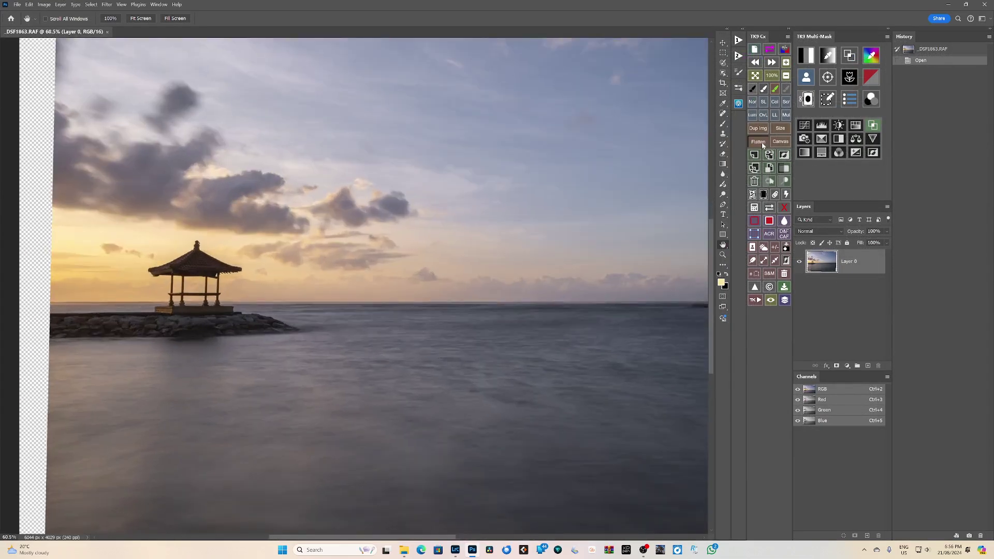
click(757, 140)
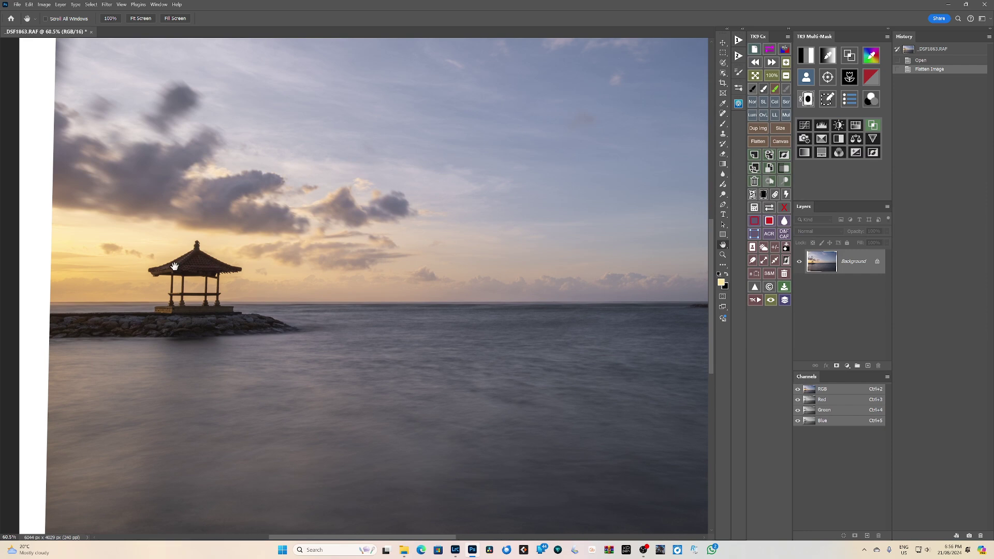
Duplicate the Background layer and open the copy in the Liquify filter.
drag(505, 331, 295, 341)
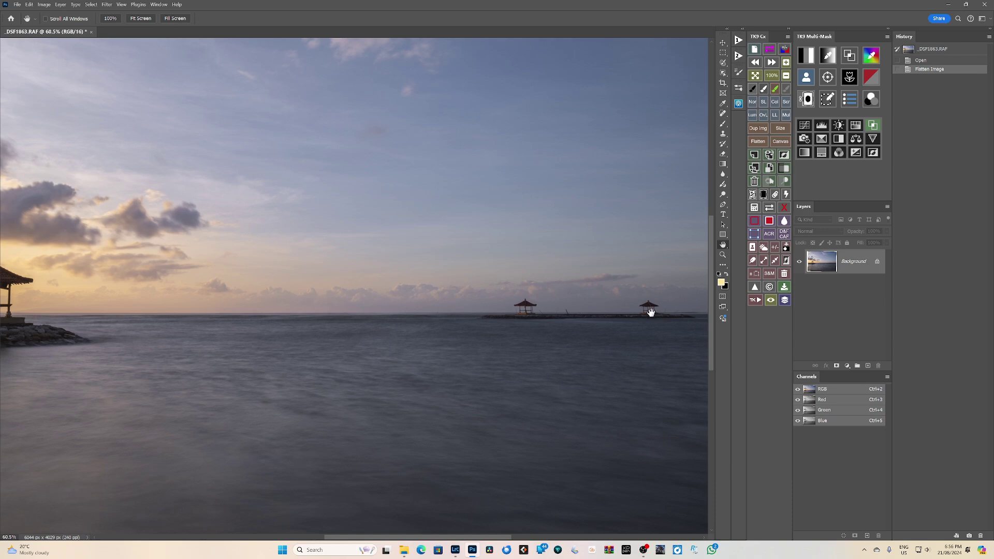
scroll(570, 352, down, 3)
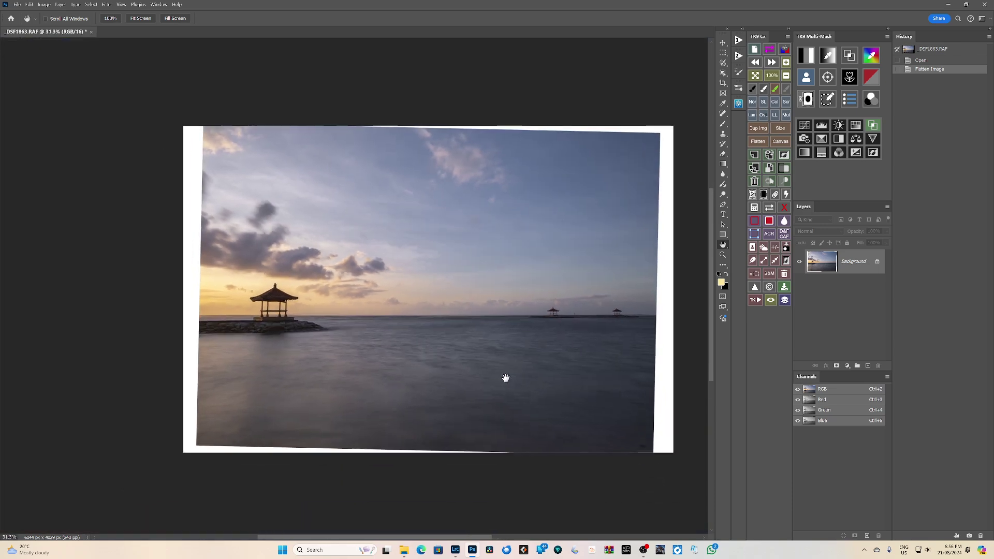
scroll(468, 386, up, 2)
scroll(468, 385, down, 1)
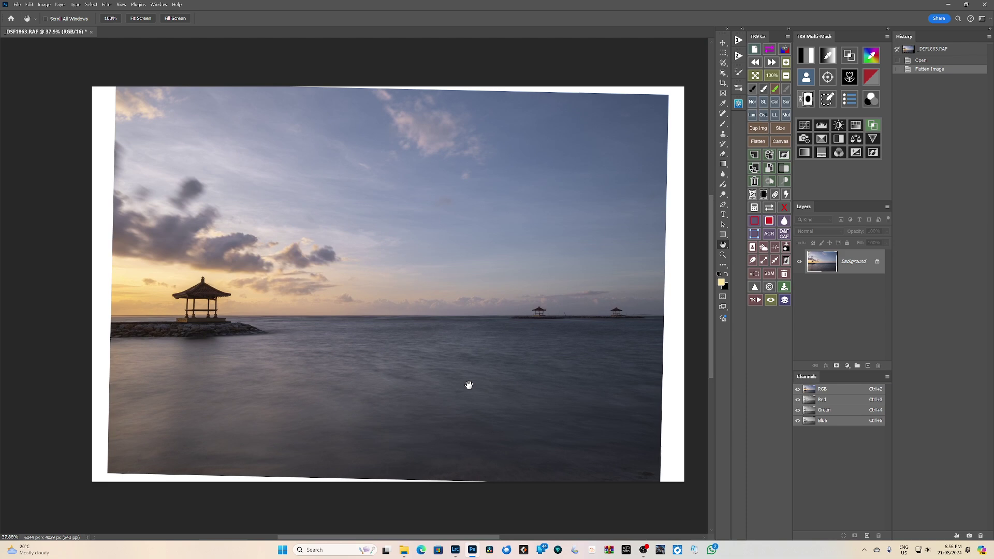
drag(821, 263, 868, 366)
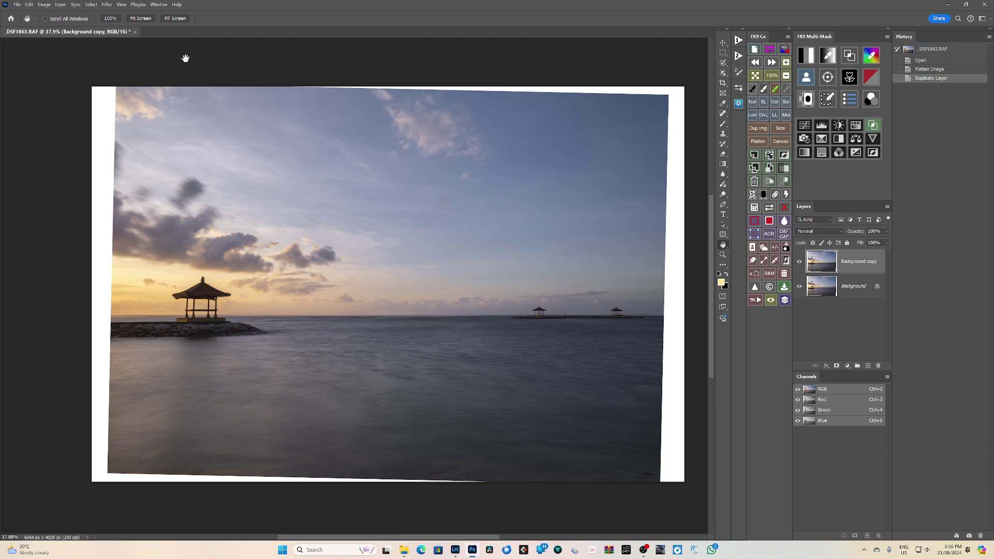
click(107, 5)
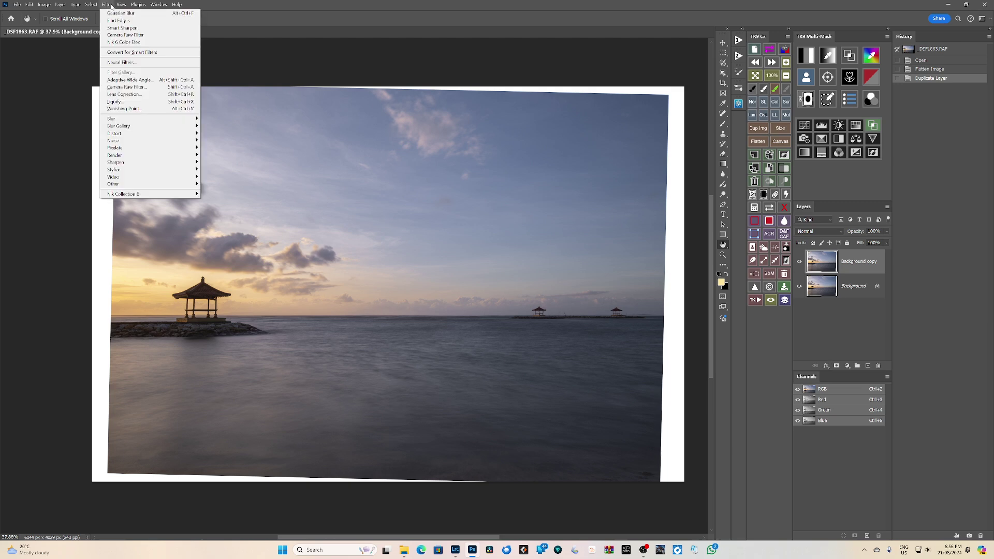
click(121, 105)
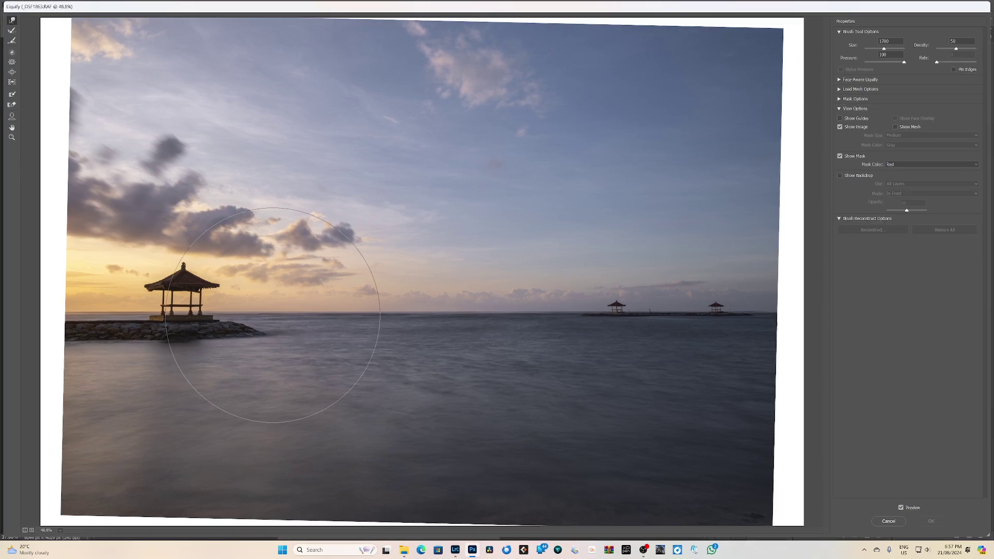
Enlarge the Forward Warp brush to size 3400 and push the large pavilion with its rocks and clouds toward the photo's left edge.
key(bracketright)
key(bracketright)
key(bracketright)
key(bracketright)
key(bracketright)
key(bracketright)
key(bracketright)
key(bracketright)
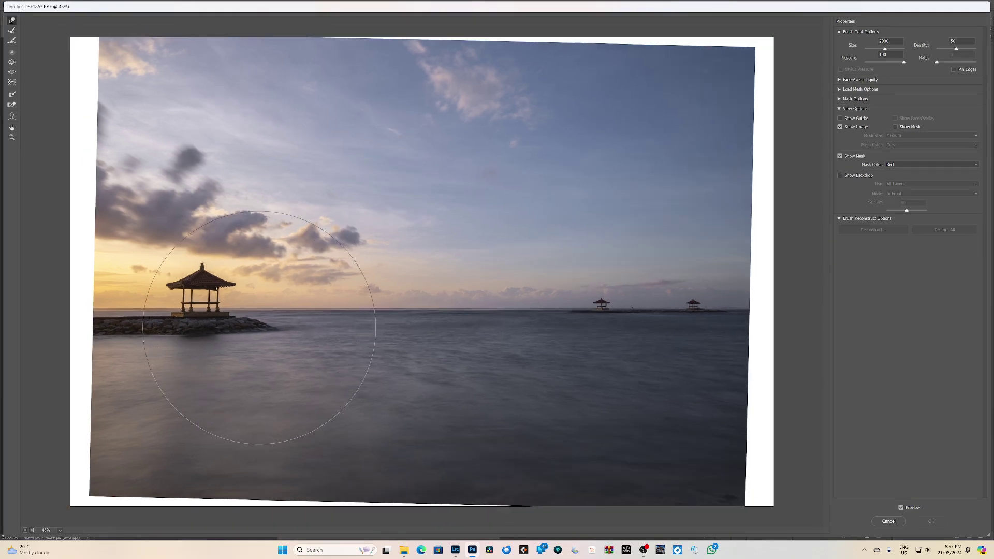
key(bracketright)
key(bracketright)
key(bracketright)
key(bracketright)
key(bracketright)
key(bracketright)
key(bracketright)
drag(161, 256, 123, 251)
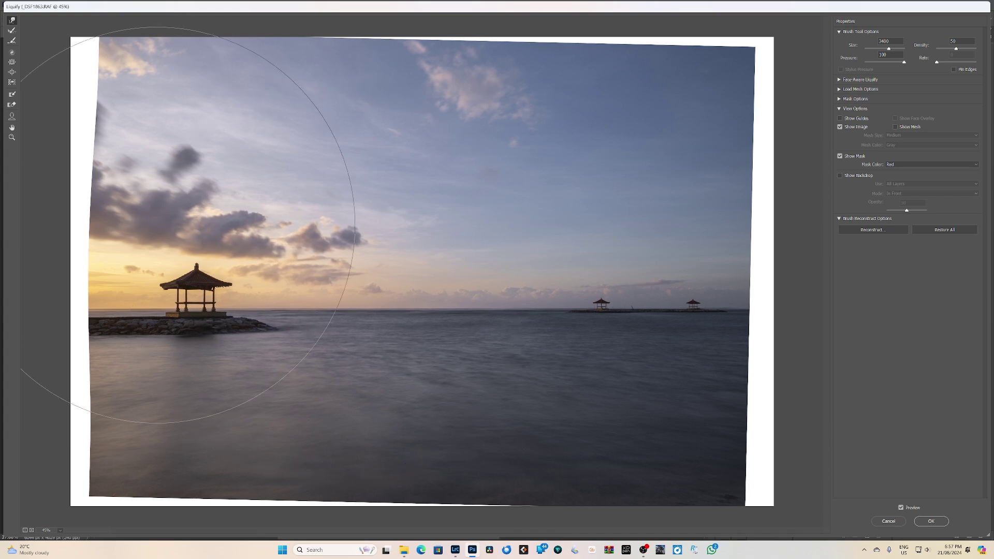
drag(175, 210, 173, 210)
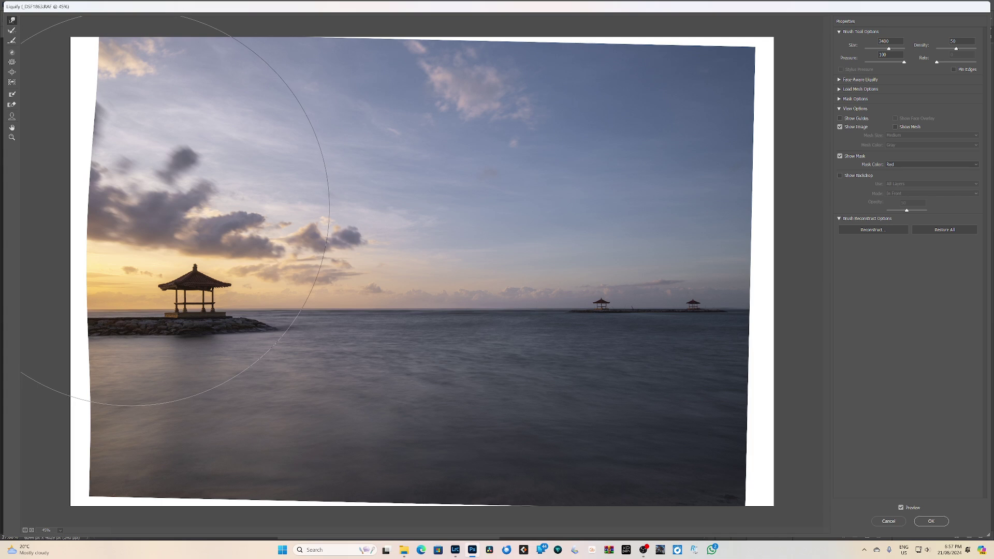
Reduce the warp brush to size 1000, nudge the small distant pavilions and horizon end toward the photo's right edge, and apply Liquify.
scroll(606, 351, down, 2)
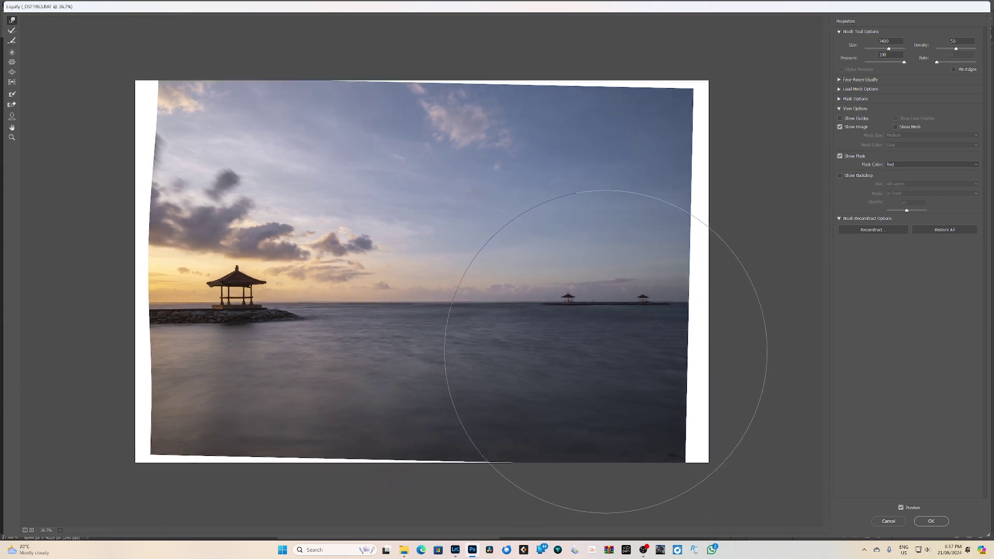
scroll(606, 352, up, 2)
key(bracketleft)
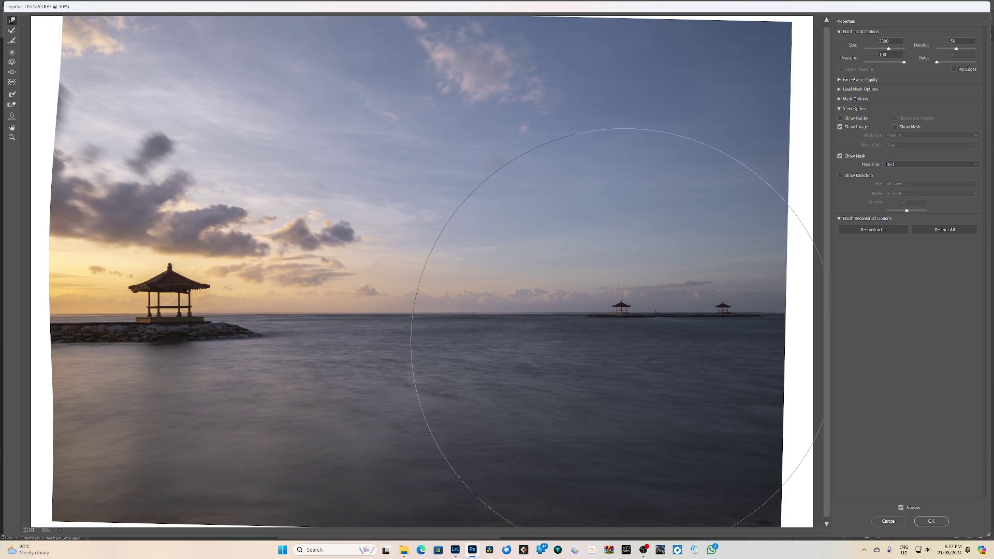
key(bracketleft)
key(bracketleft)
key(bracketleft)
key(bracketleft)
key(bracketleft)
key(bracketleft)
key(bracketleft)
key(bracketleft)
key(bracketleft)
key(bracketleft)
key(bracketleft)
key(bracketleft)
key(bracketleft)
key(bracketleft)
key(bracketleft)
key(bracketleft)
key(bracketleft)
key(bracketleft)
key(bracketleft)
key(bracketleft)
key(bracketright)
key(bracketleft)
key(bracketleft)
key(bracketleft)
key(bracketleft)
drag(736, 290, 738, 290)
drag(773, 299, 775, 299)
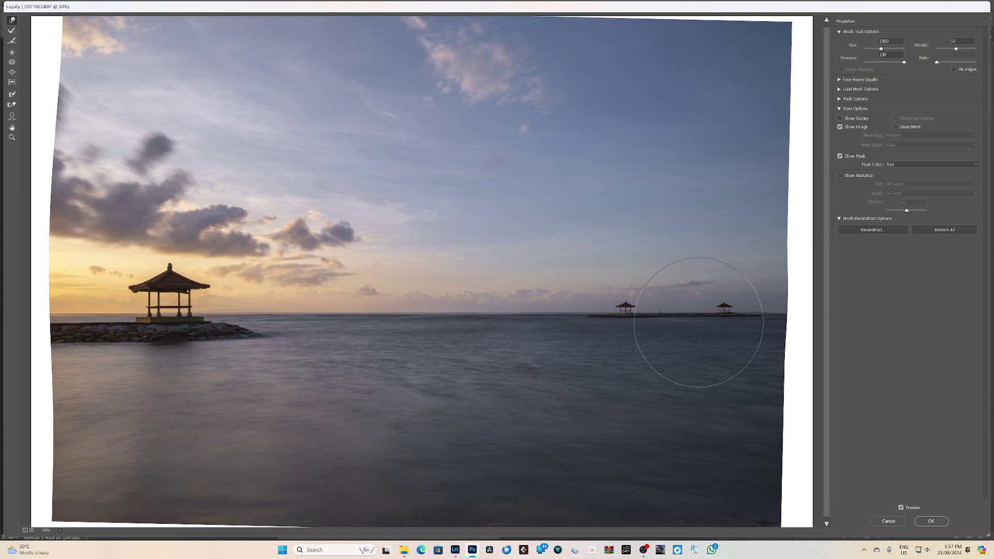
scroll(233, 371, down, 1)
scroll(233, 371, down, 2)
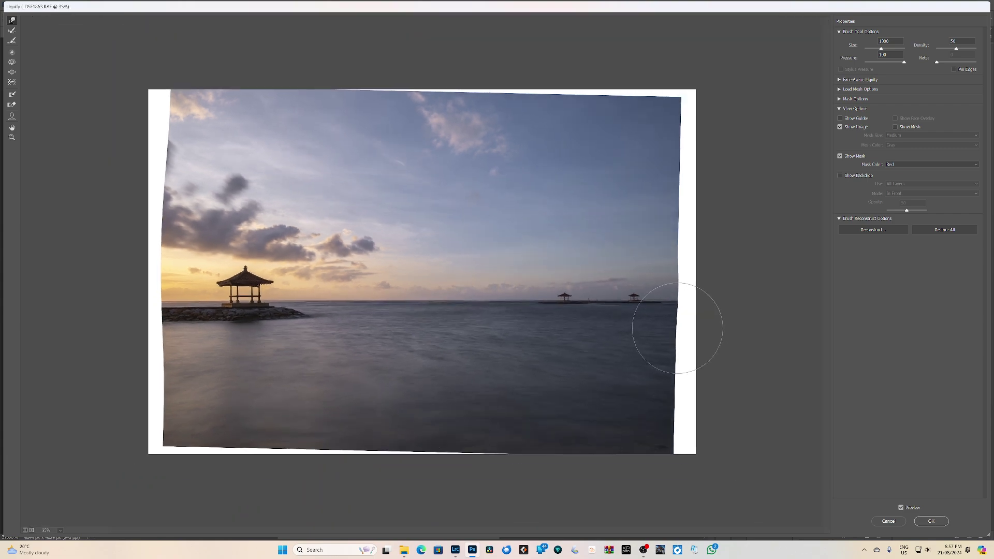
scroll(189, 324, down, 1)
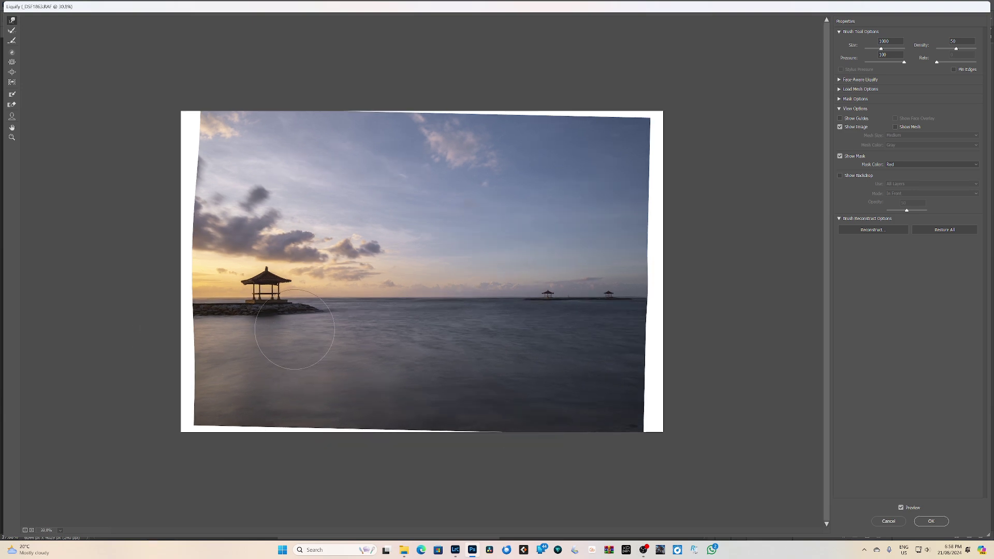
scroll(632, 366, down, 1)
scroll(647, 363, up, 1)
click(938, 521)
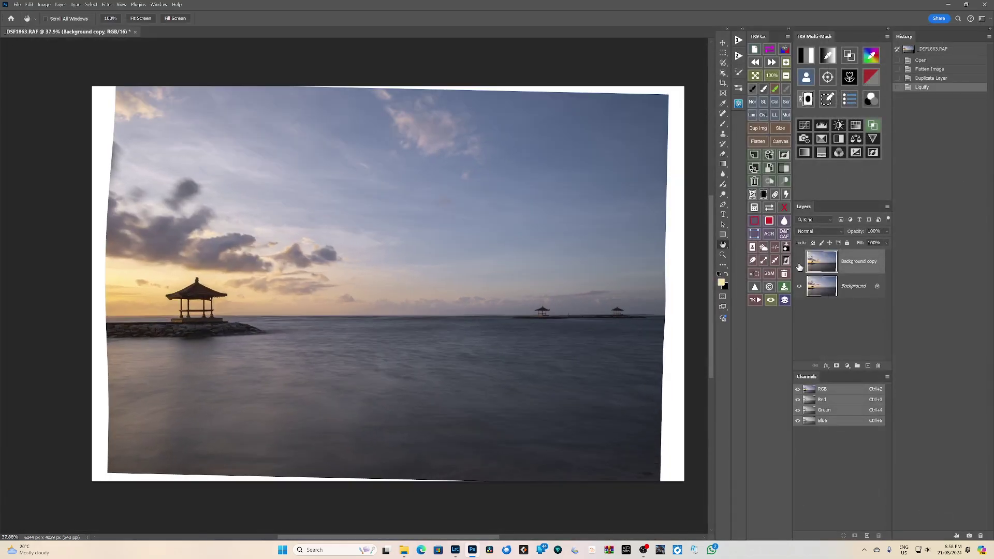
Compare the photo before and after the warp by repeatedly hiding and showing the Background copy layer.
click(799, 265)
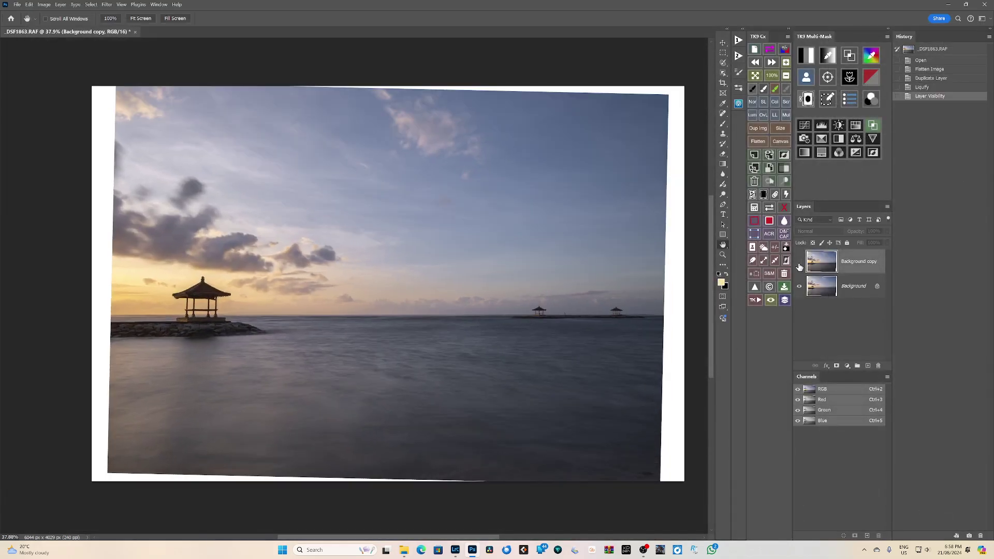
click(799, 265)
click(800, 265)
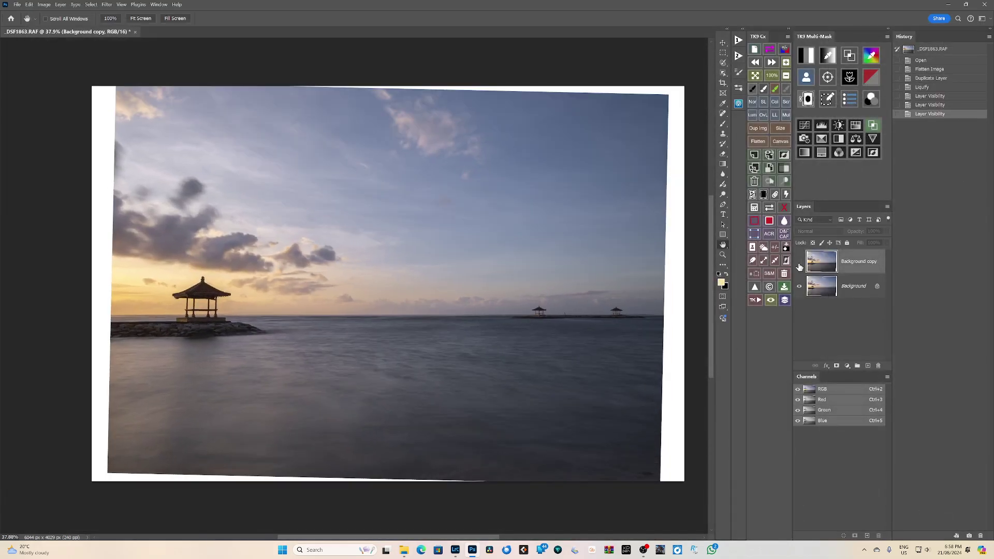
click(799, 265)
click(799, 265)
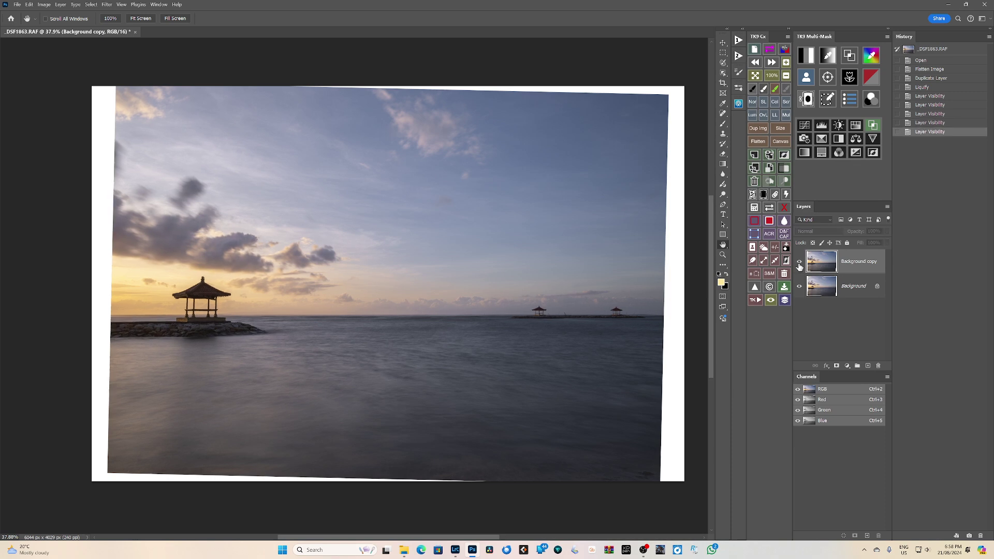
click(799, 265)
click(799, 265)
click(799, 265)
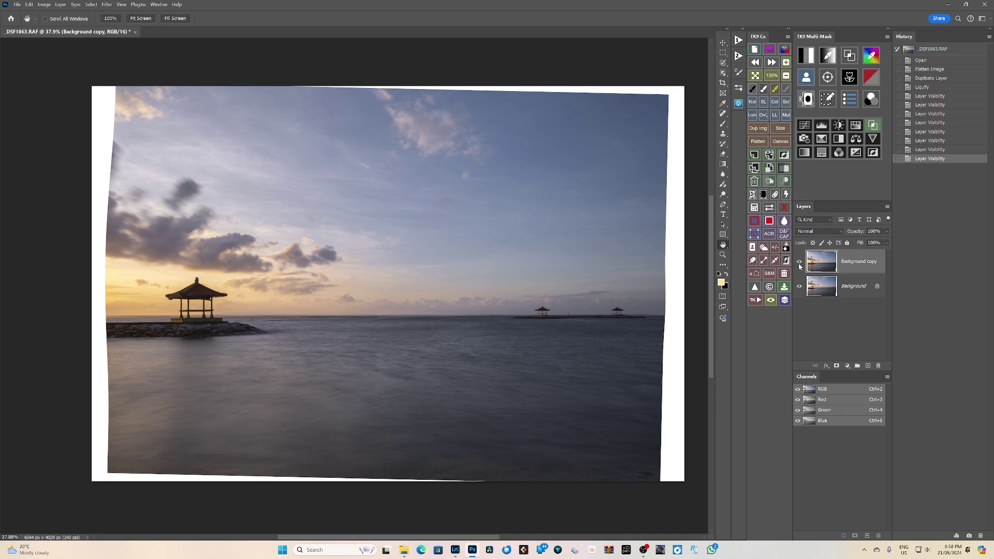
Inspect the warped pavilions, the horizon and the outer edges of the photo.
scroll(560, 324, up, 2)
scroll(560, 344, down, 1)
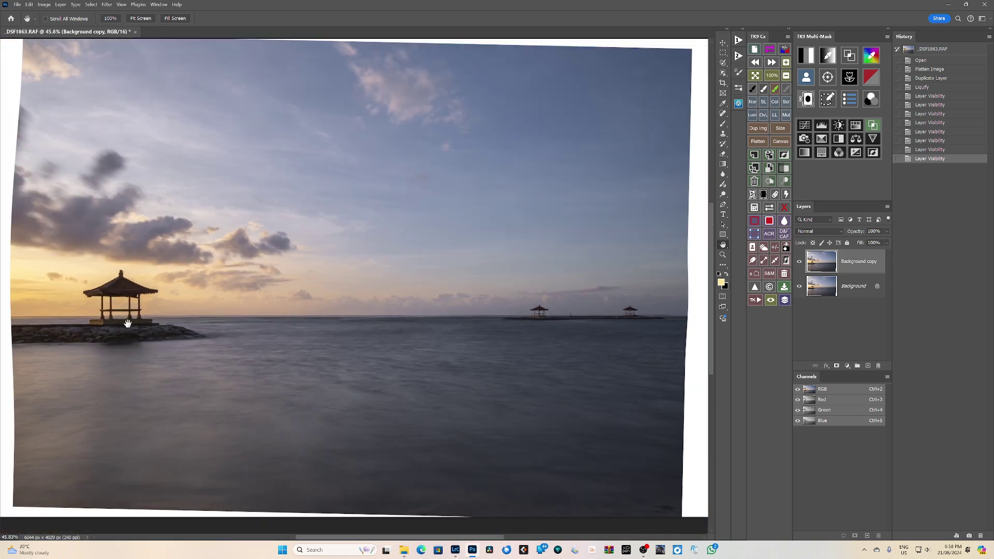
scroll(470, 326, down, 1)
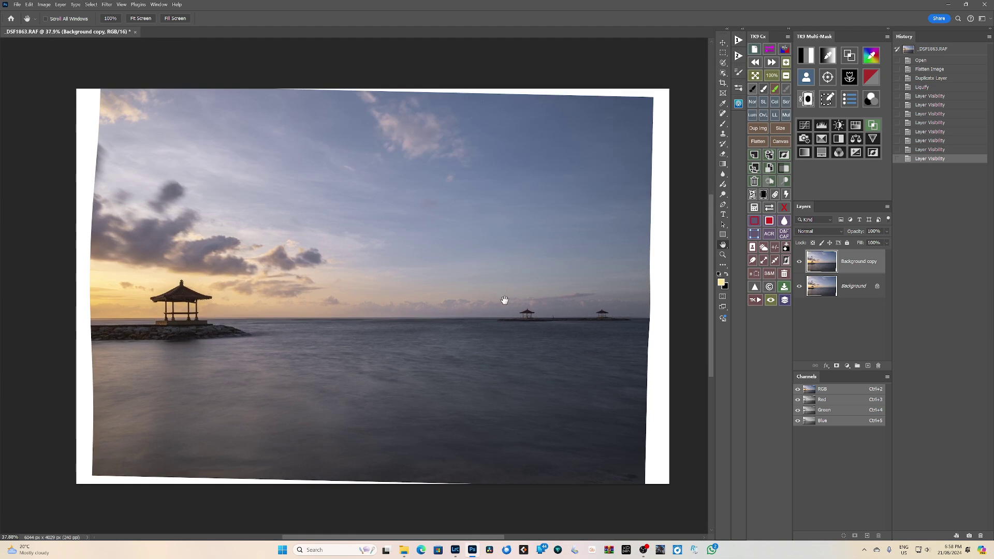
scroll(508, 360, down, 1)
scroll(583, 352, up, 3)
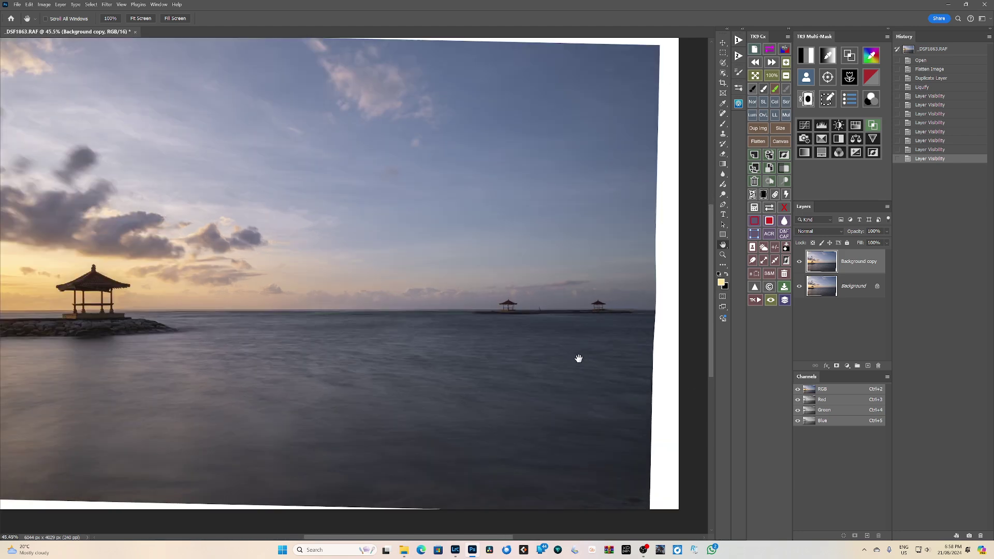
scroll(578, 357, down, 2)
scroll(440, 359, up, 1)
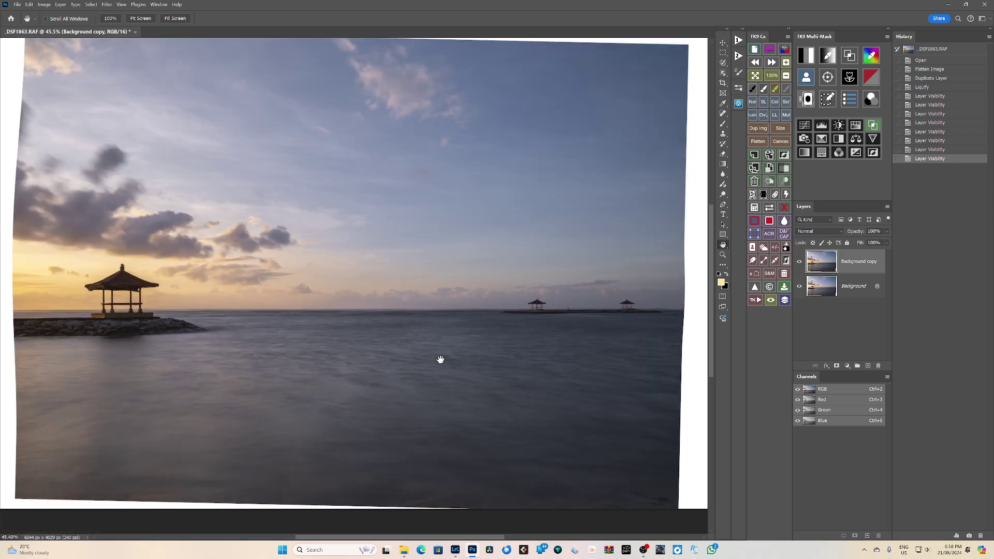
scroll(441, 358, down, 1)
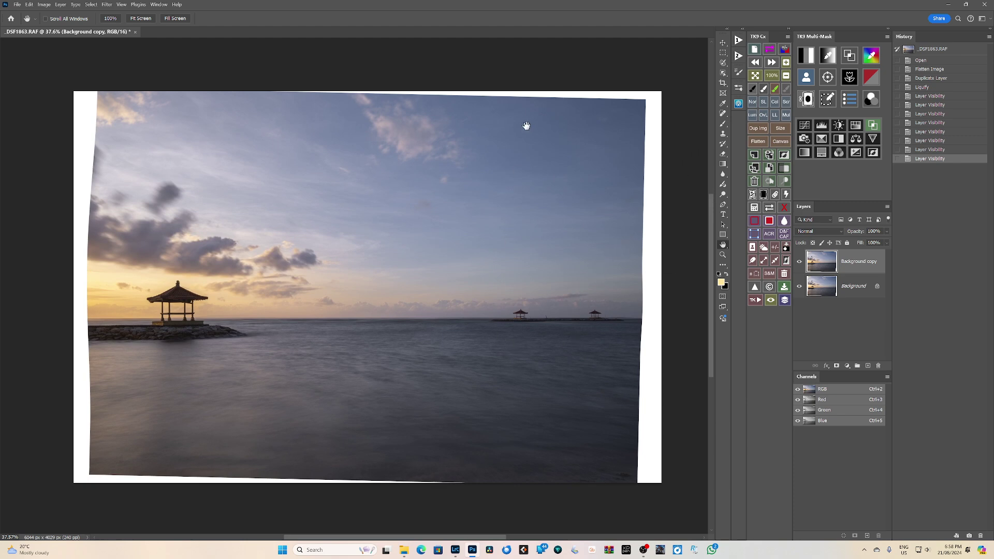
scroll(442, 347, down, 1)
scroll(439, 344, up, 1)
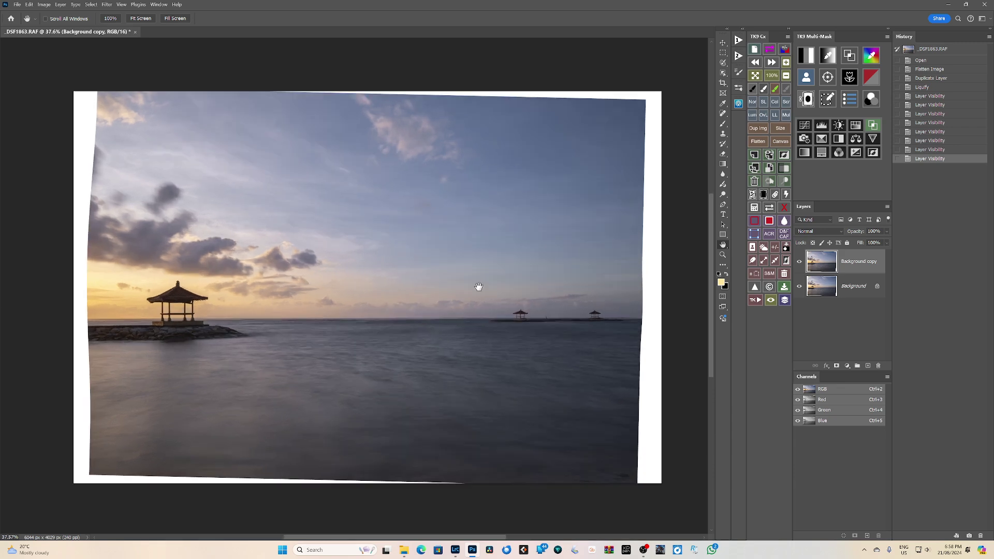
Crop the image to a 16:9 ratio, cutting off most of the white borders and keeping more sky than water.
click(723, 84)
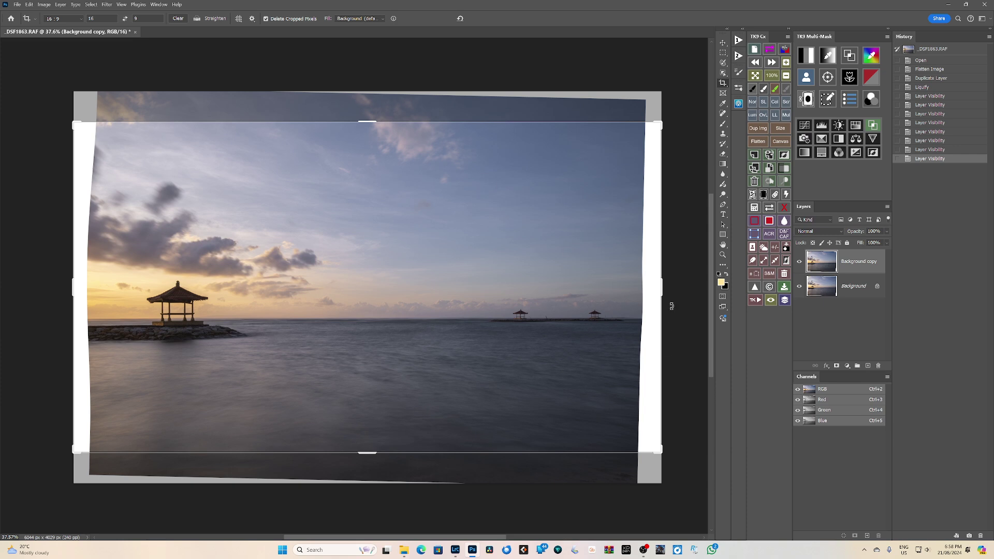
drag(662, 290, 650, 296)
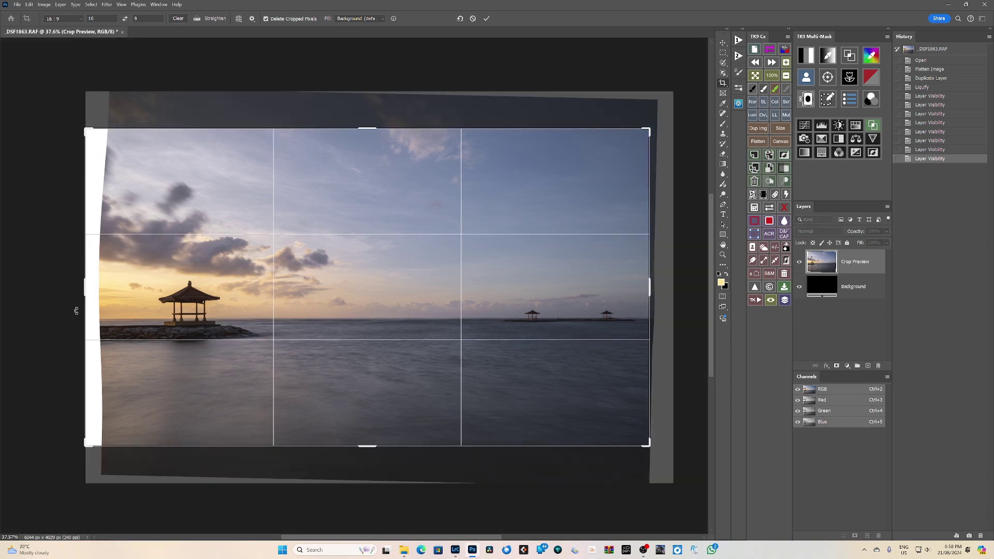
drag(83, 290, 95, 290)
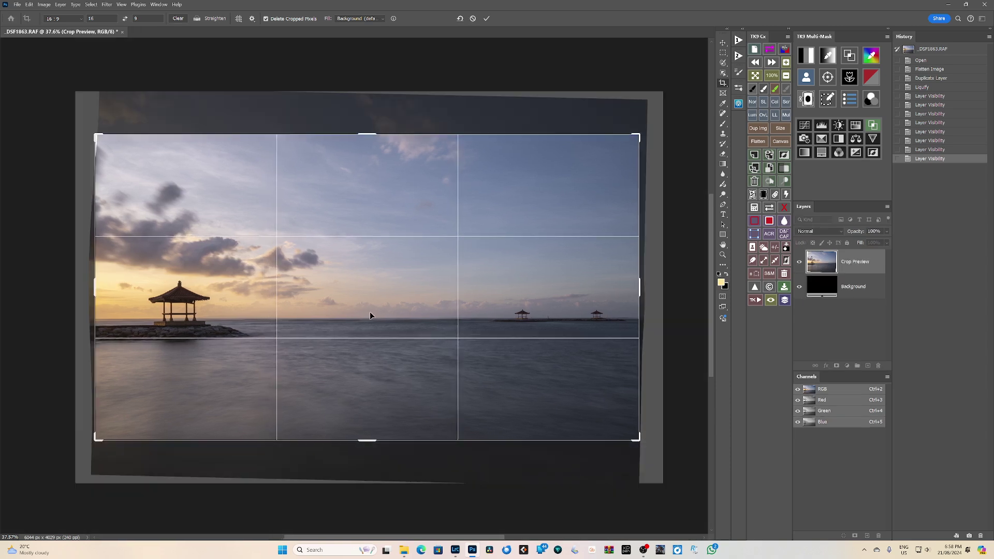
mouse_move(407, 337)
mouse_down()
mouse_move(408, 351)
mouse_move(407, 317)
mouse_move(411, 346)
mouse_up()
key(Return)
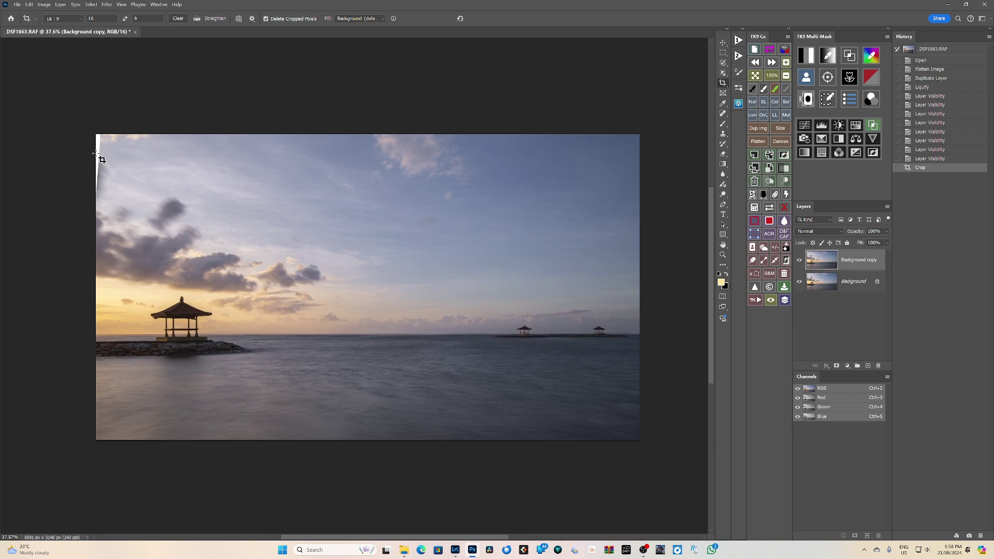
Fill the white sliver along the sky's upper-left edge and clean up the dark smudge there with an enlarged content-aware Spot Healing Brush.
click(723, 114)
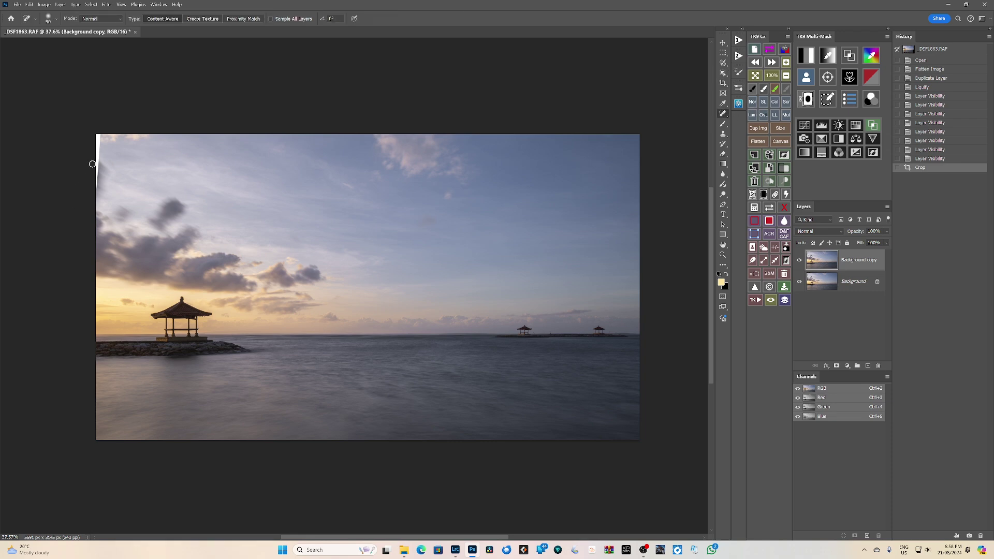
key(bracketright)
key(bracketright)
key(bracketright)
drag(98, 140, 97, 201)
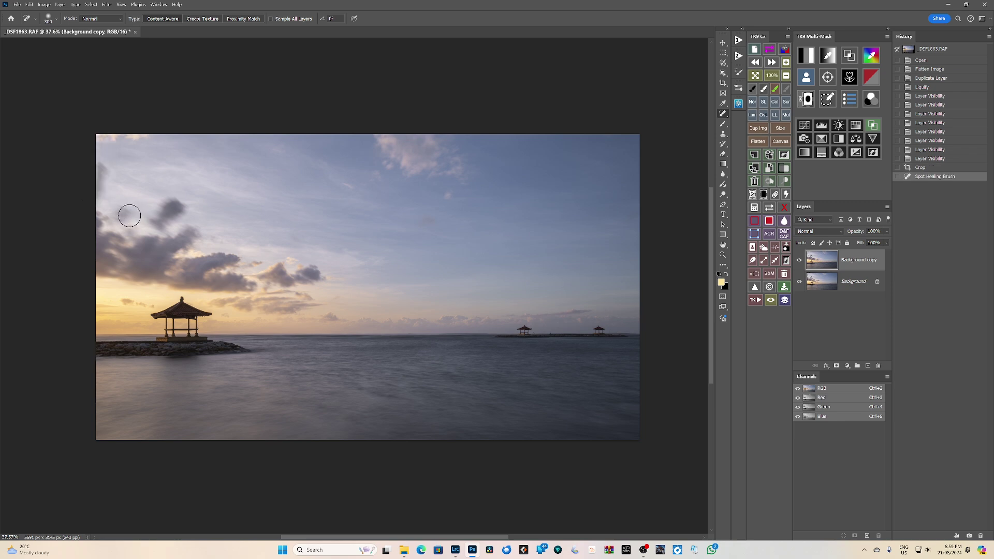
drag(94, 136, 90, 202)
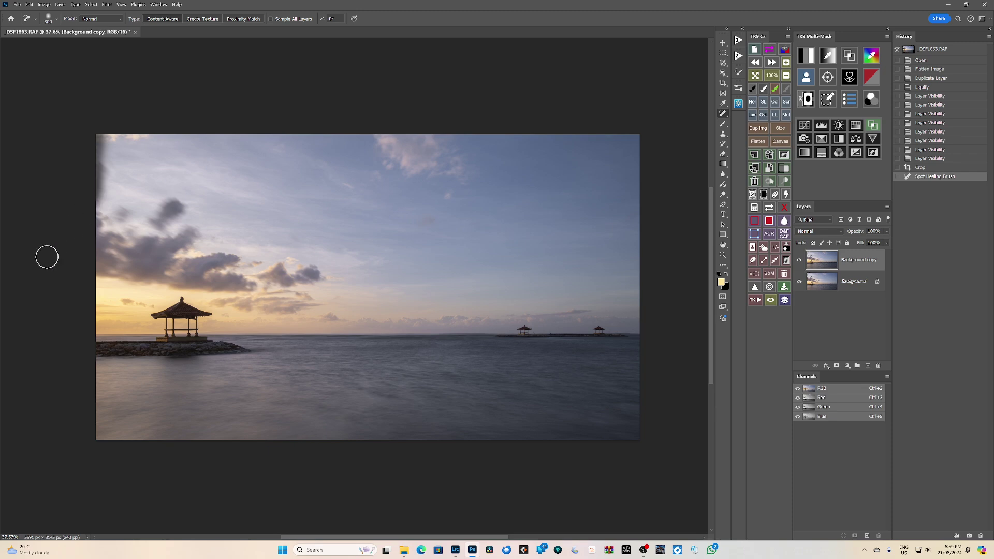
key(ctrl+plus)
scroll(96, 201, up, 3)
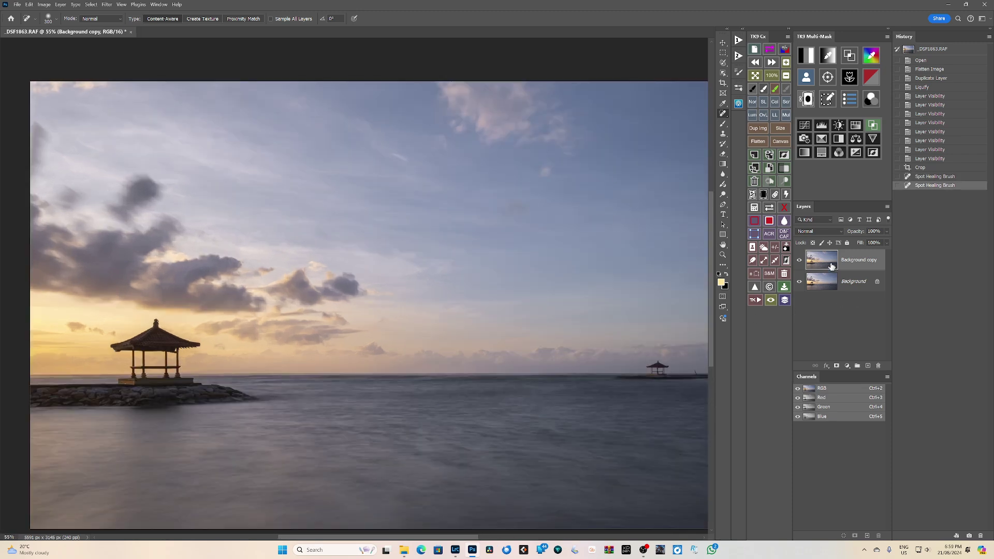
key(ctrl+minus)
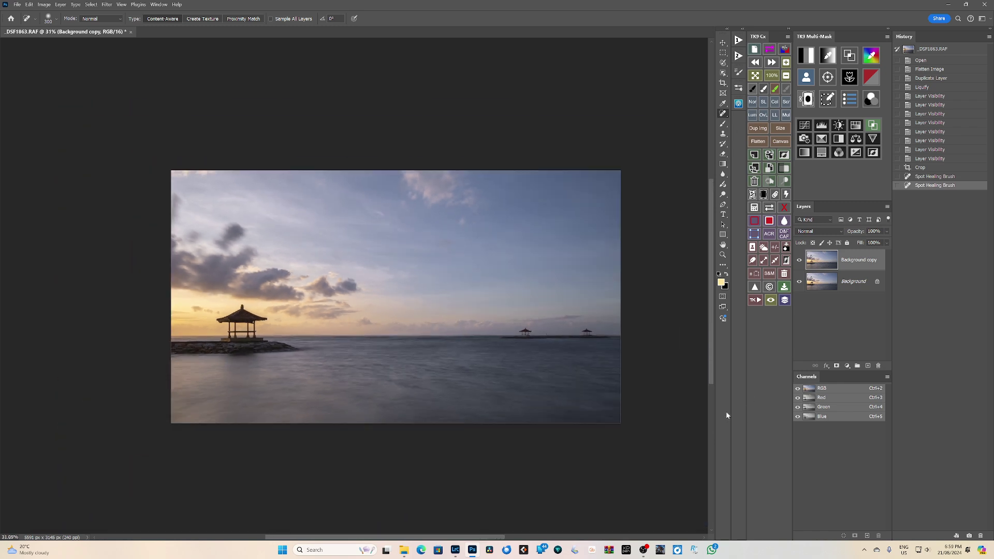
drag(569, 397, 561, 385)
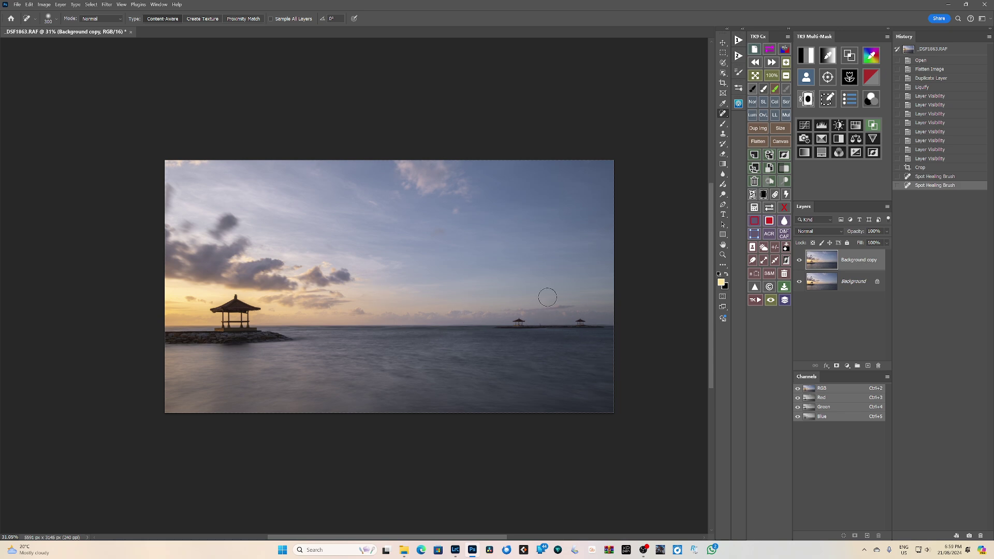
Select the right half of the photo with the Rectangular Marquee, free-transform it left toward the large pavilion, and deselect.
click(722, 52)
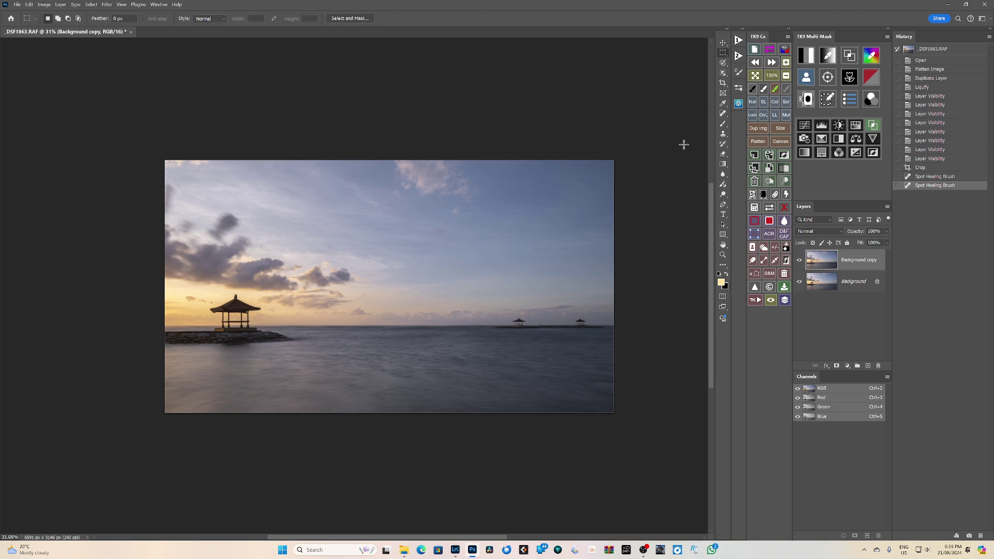
drag(642, 155, 394, 428)
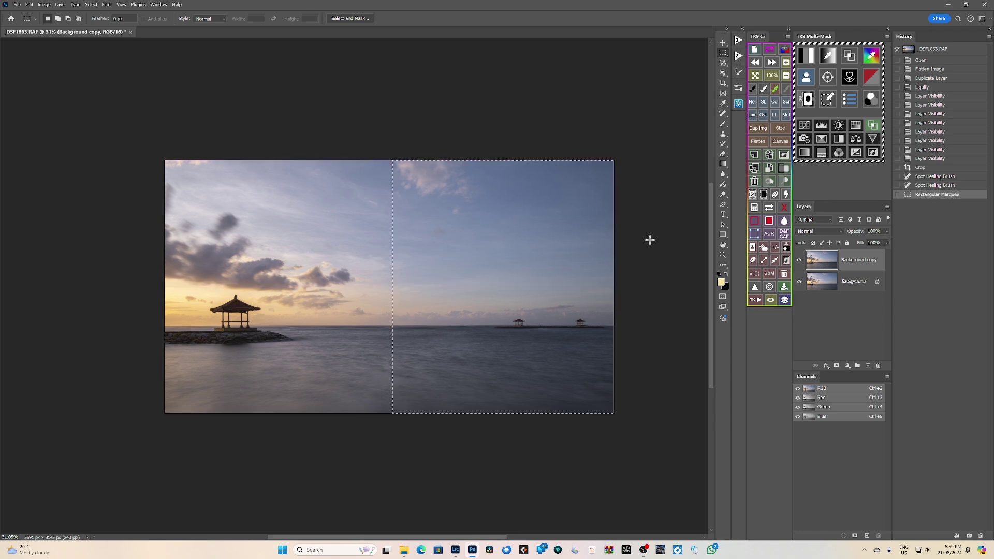
key(ctrl+t)
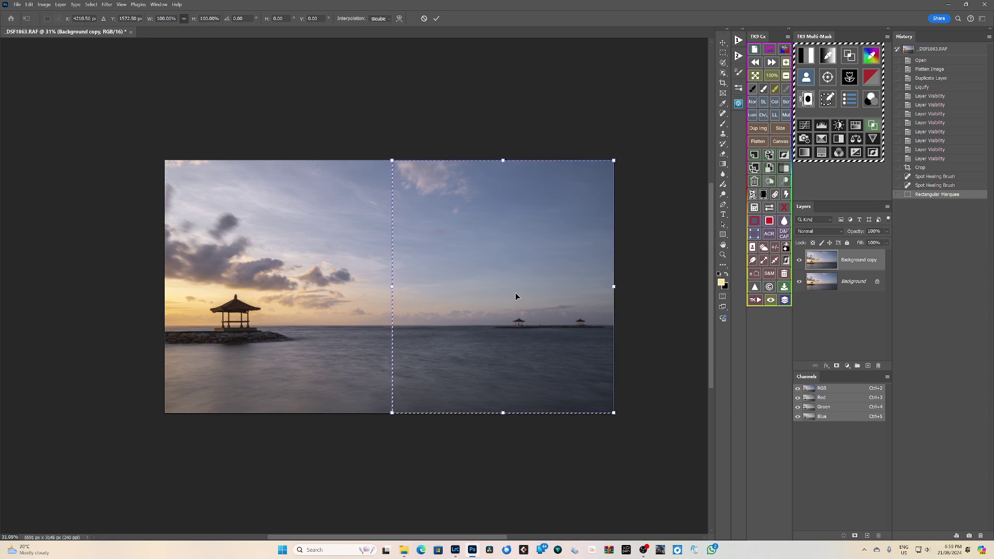
drag(516, 291, 488, 292)
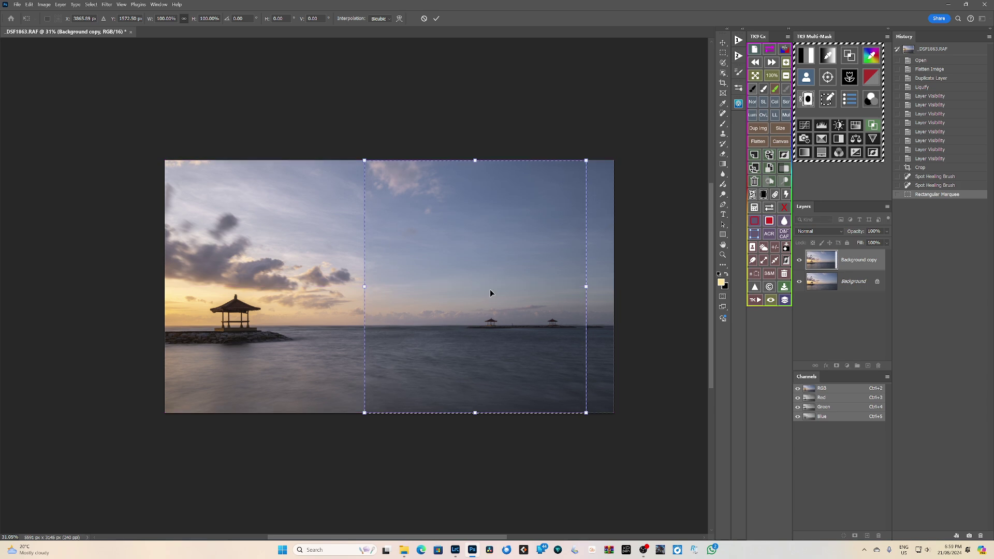
key(Return)
click(646, 260)
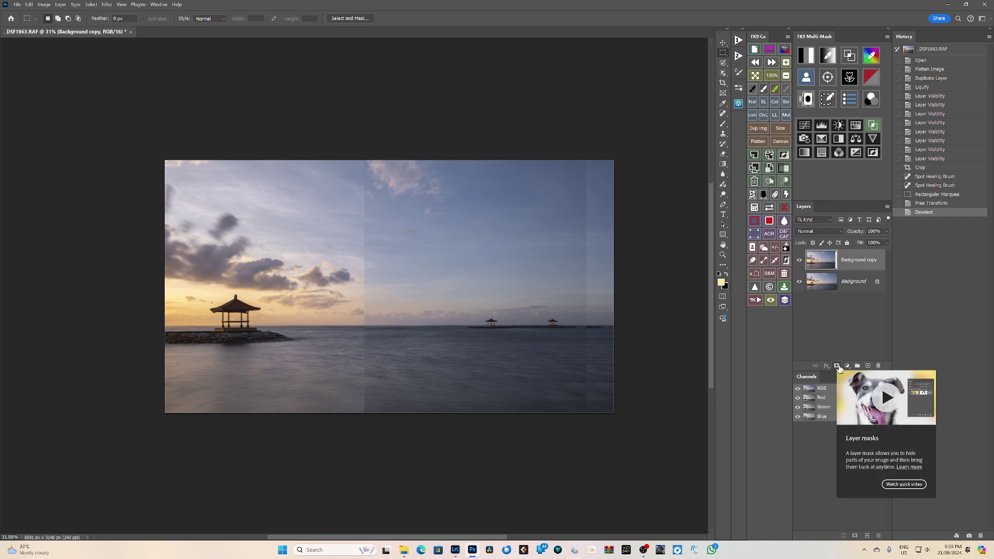
Add a layer mask to the Background copy layer and paint black at 30% opacity over the seam in the upper sky.
click(838, 369)
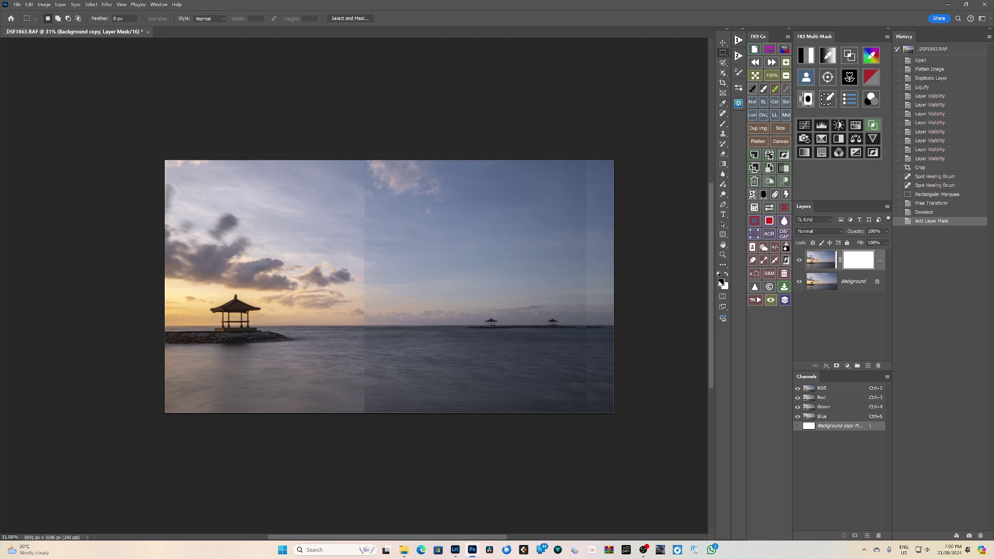
click(723, 125)
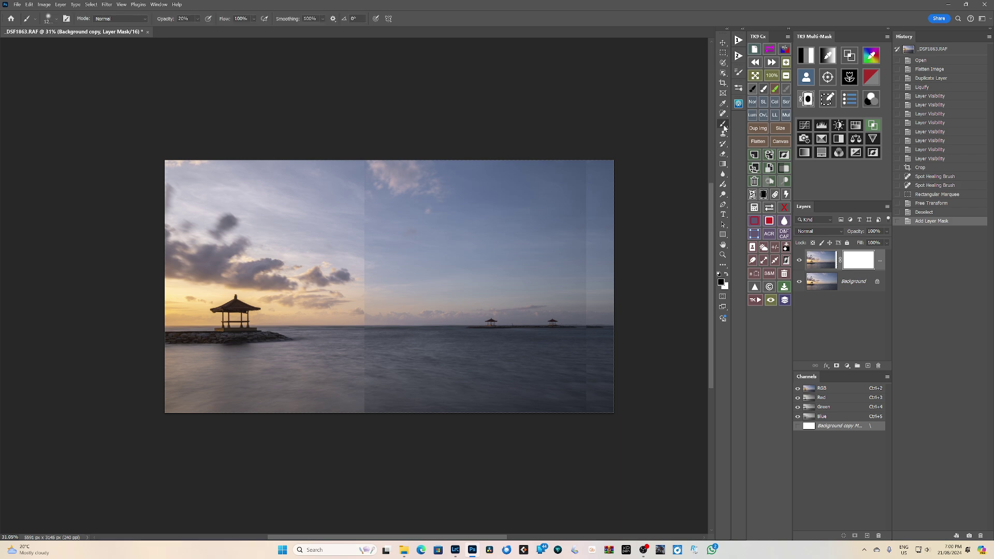
key(3)
key(bracketleft)
key(bracketleft)
key(bracketleft)
key(bracketleft)
mouse_move(355, 171)
mouse_down()
mouse_move(392, 170)
mouse_move(362, 169)
mouse_up()
click(373, 169)
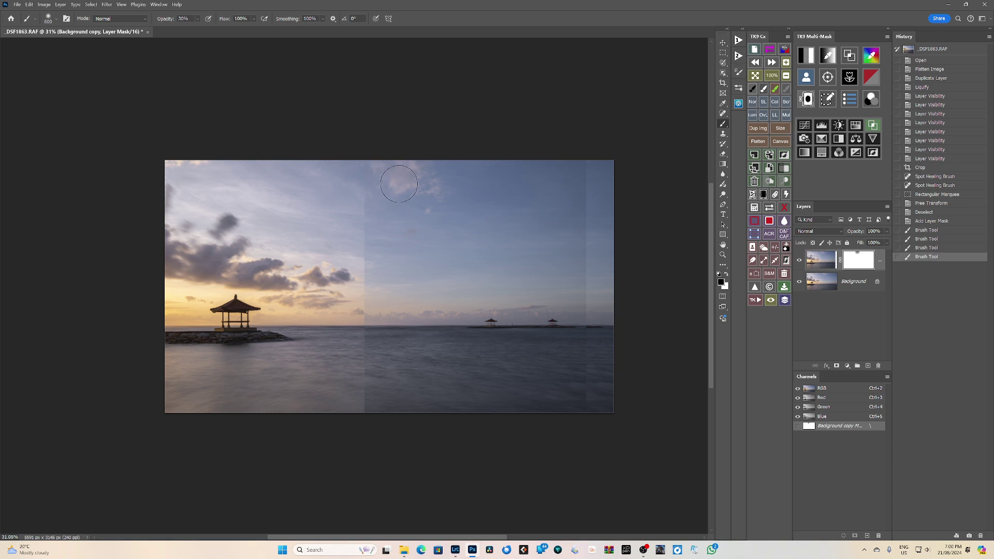
mouse_move(348, 204)
mouse_down()
mouse_move(384, 200)
mouse_move(367, 200)
mouse_up()
Raise the brush opacity to 40% and paint the mask down the central seam through the sky and water.
key(4)
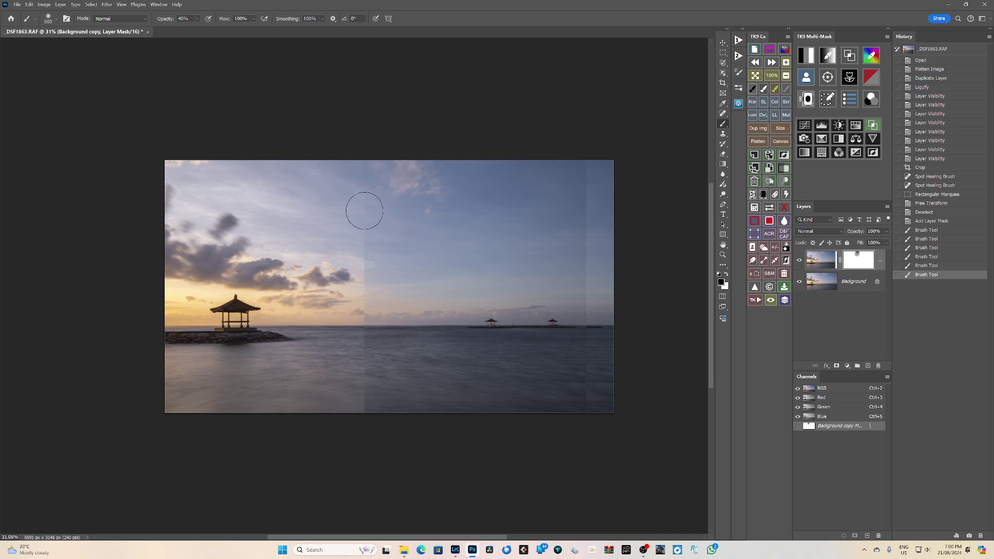
mouse_move(382, 272)
mouse_down()
mouse_move(373, 262)
mouse_move(379, 270)
mouse_up()
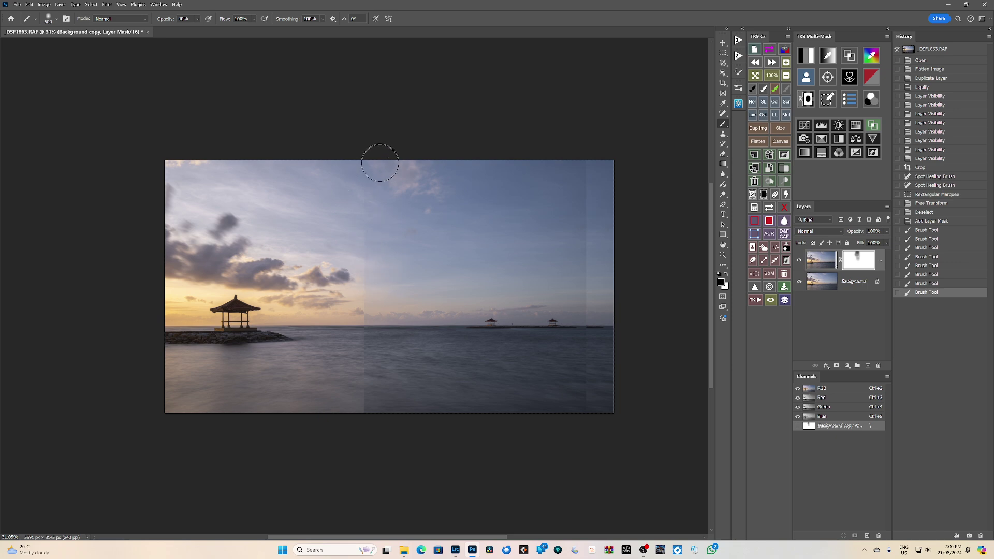
drag(359, 194, 365, 178)
mouse_move(349, 215)
mouse_down()
mouse_move(371, 259)
mouse_move(361, 297)
mouse_up()
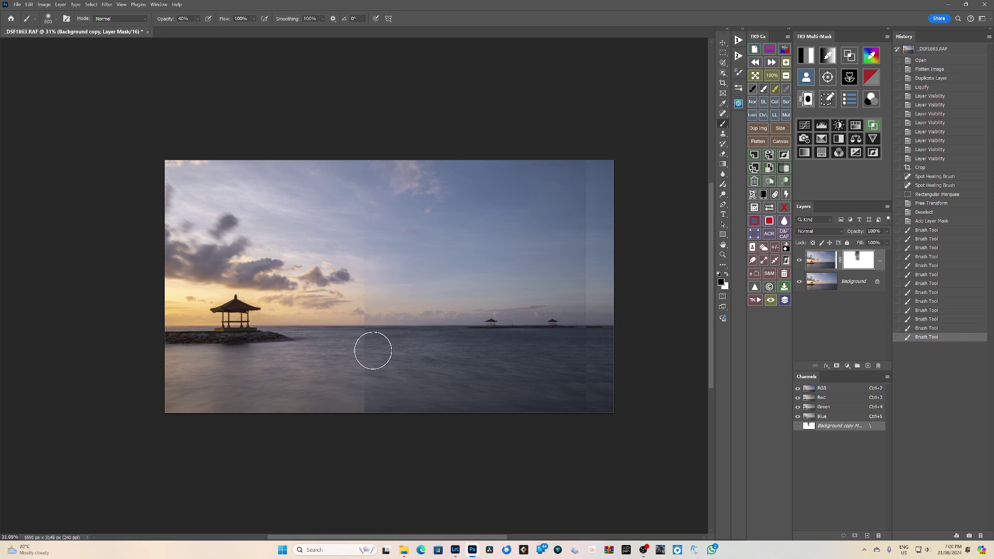
mouse_move(371, 380)
mouse_down()
mouse_move(379, 407)
mouse_move(367, 403)
mouse_move(393, 396)
mouse_move(327, 403)
mouse_up()
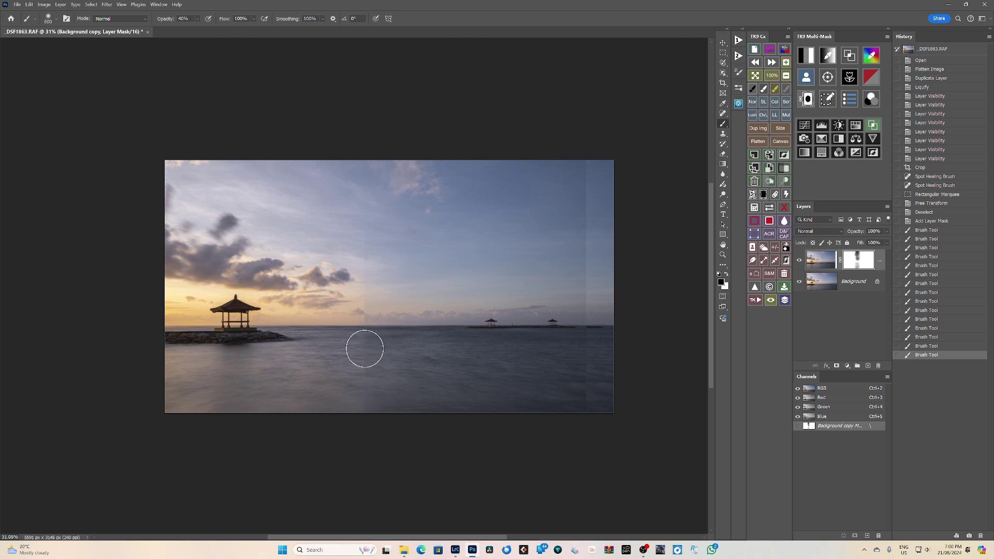
mouse_move(430, 357)
mouse_down()
mouse_move(393, 392)
mouse_move(333, 389)
mouse_move(395, 363)
mouse_move(370, 360)
mouse_up()
Shrink the brush to 250 and mask the remaining seam just below the horizon and down through the water.
key(bracketleft)
key(bracketleft)
key(bracketleft)
key(bracketleft)
key(bracketleft)
key(bracketleft)
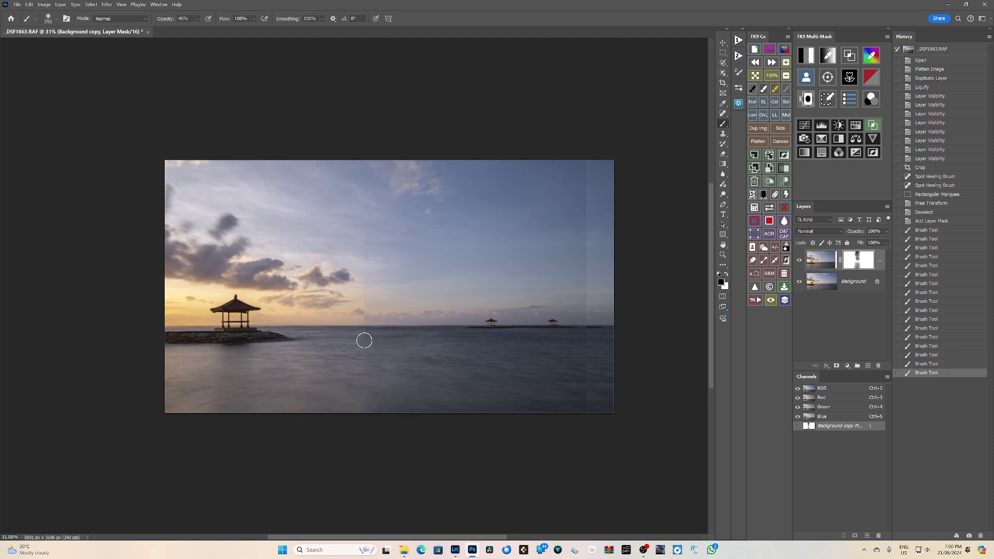
click(364, 340)
click(383, 332)
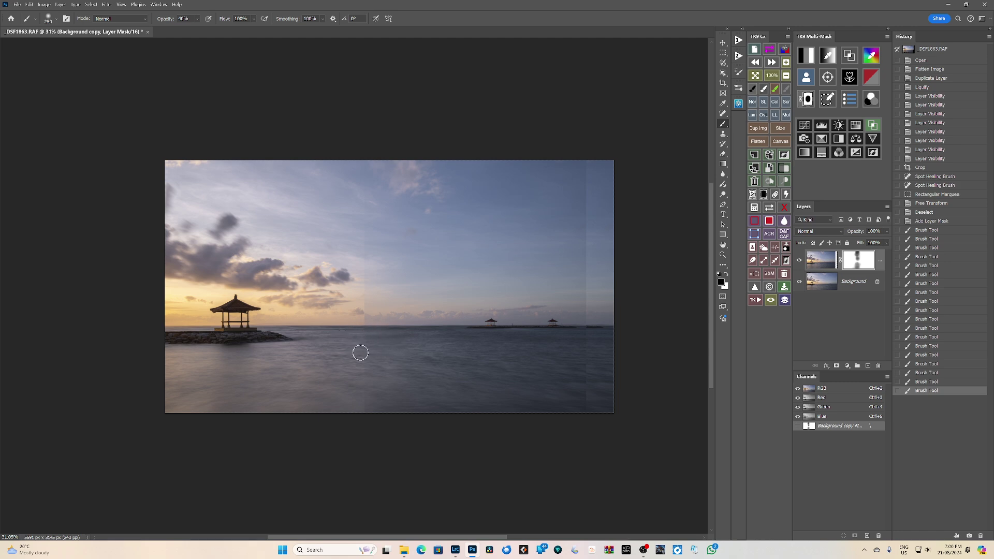
mouse_move(360, 352)
mouse_down()
mouse_move(345, 366)
mouse_move(387, 380)
mouse_up()
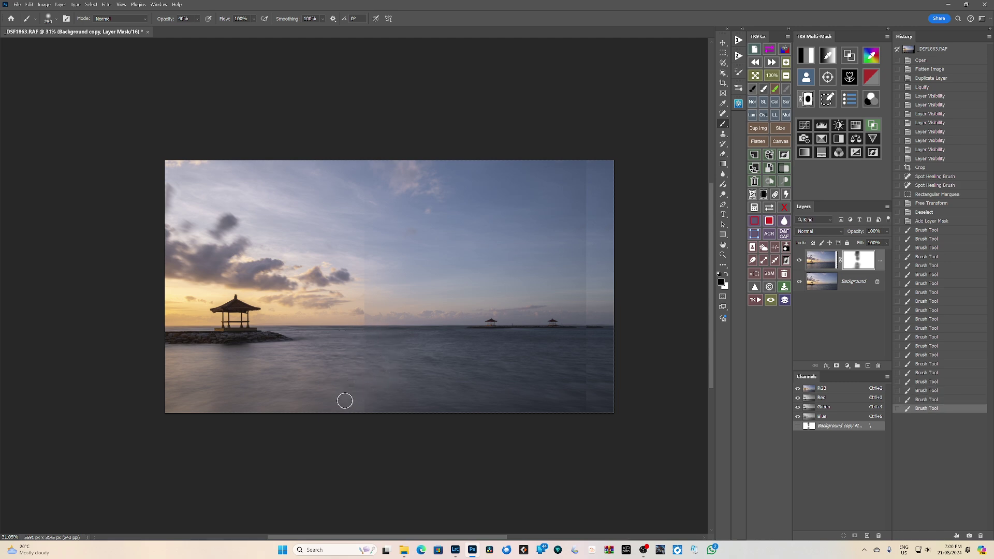
click(386, 403)
click(325, 376)
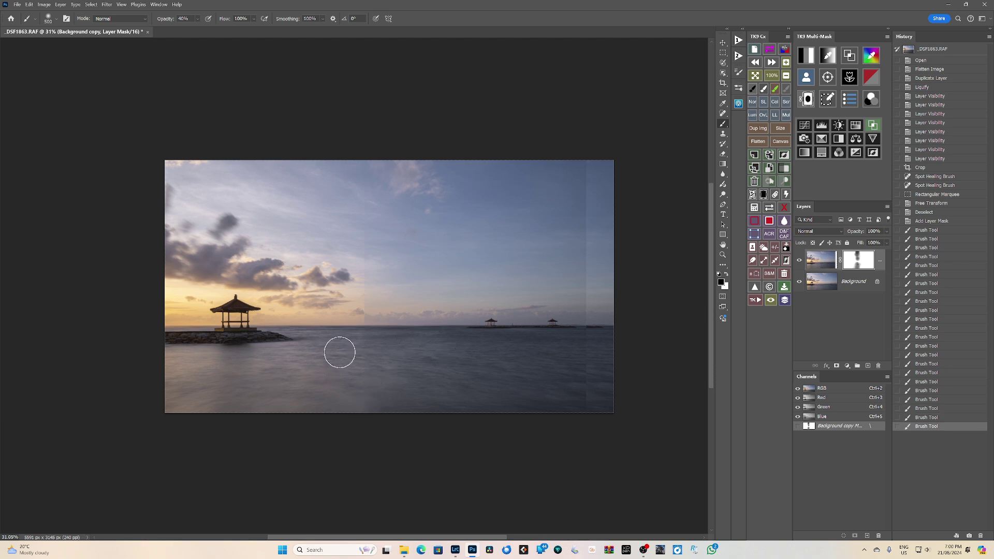
Enlarge the brush to 700 and blend the seam in the water on the layer mask.
key(bracketright)
key(bracketright)
key(bracketright)
key(bracketright)
click(359, 402)
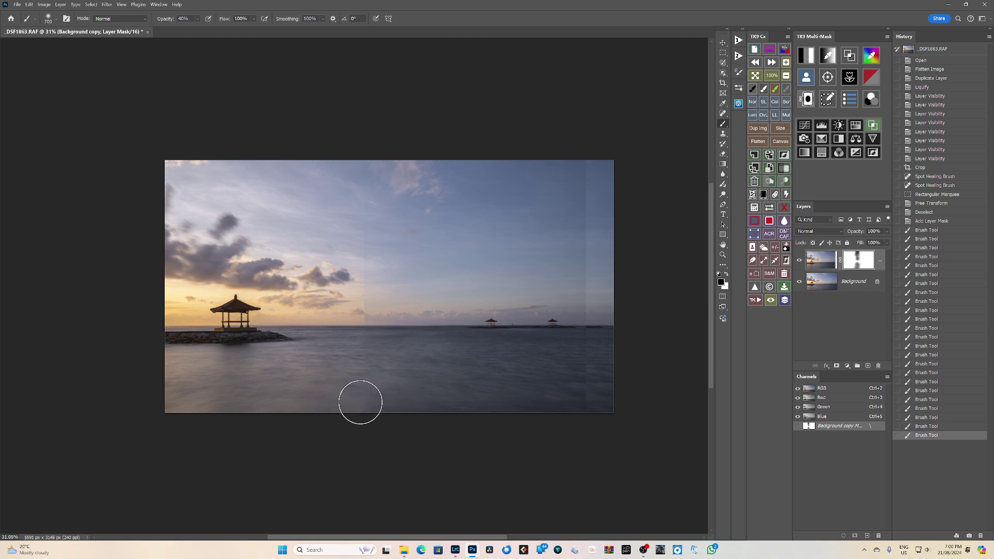
click(379, 404)
click(354, 380)
click(348, 370)
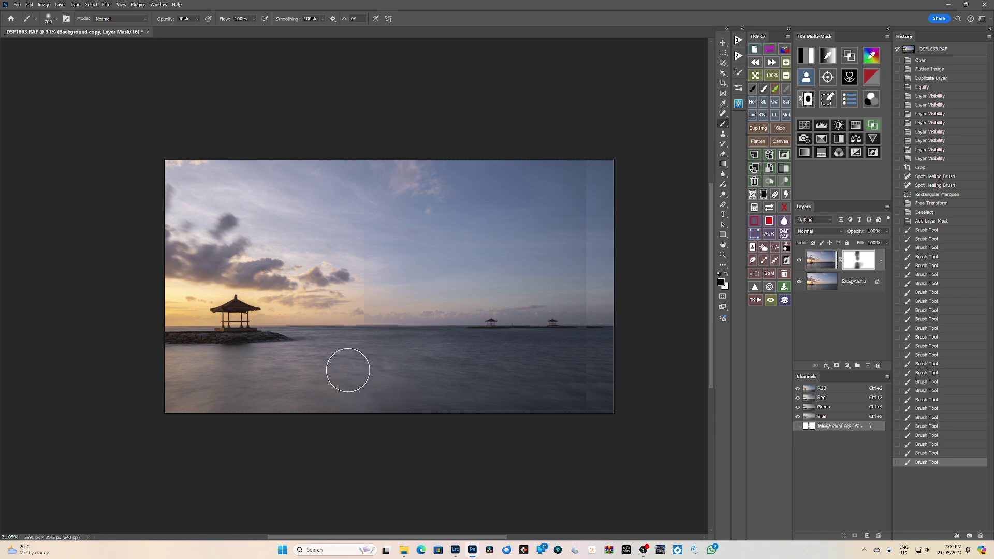
click(351, 365)
click(356, 361)
click(361, 358)
click(358, 354)
Paint black on the layer mask over the seam above the horizon and up into the sky to blend it.
click(318, 313)
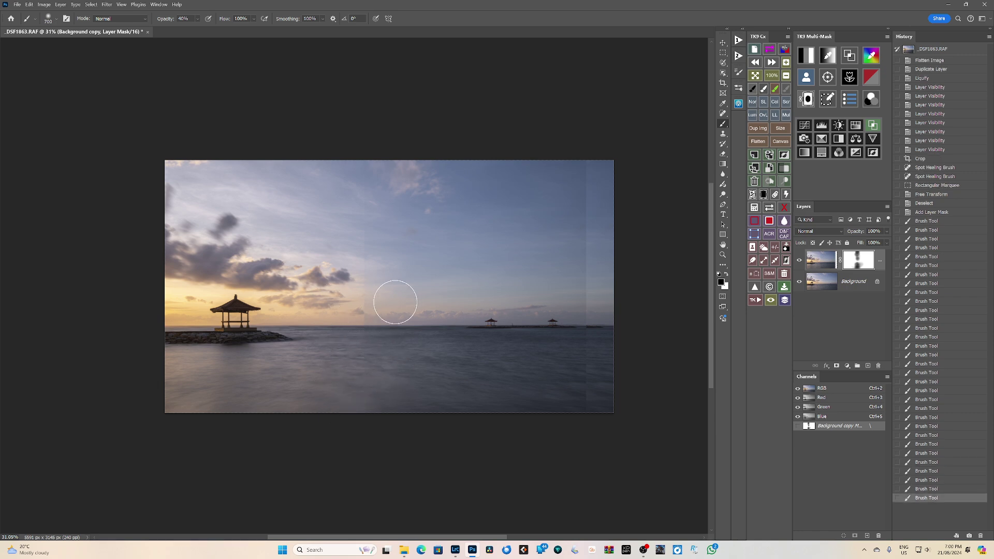
click(362, 313)
click(366, 321)
click(372, 318)
click(380, 316)
click(373, 312)
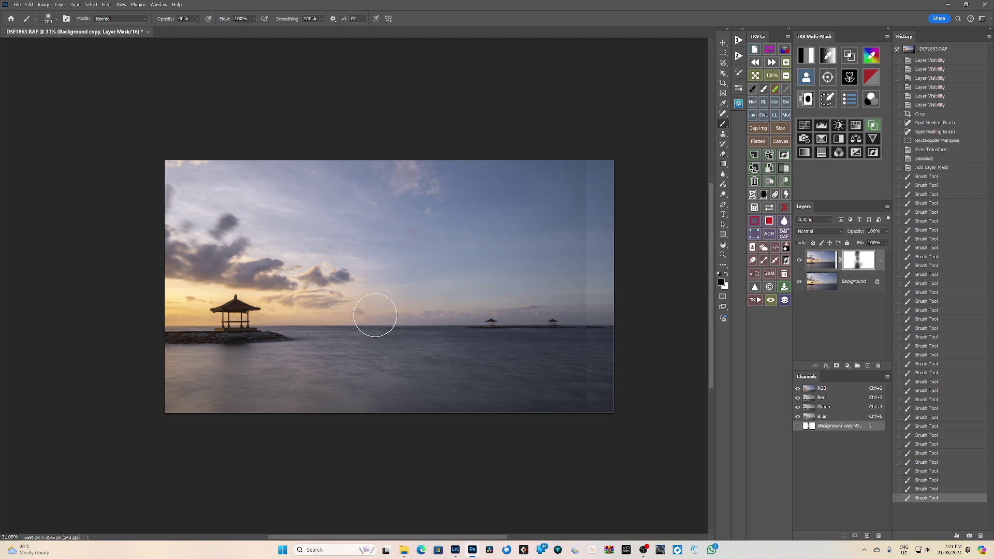
click(394, 313)
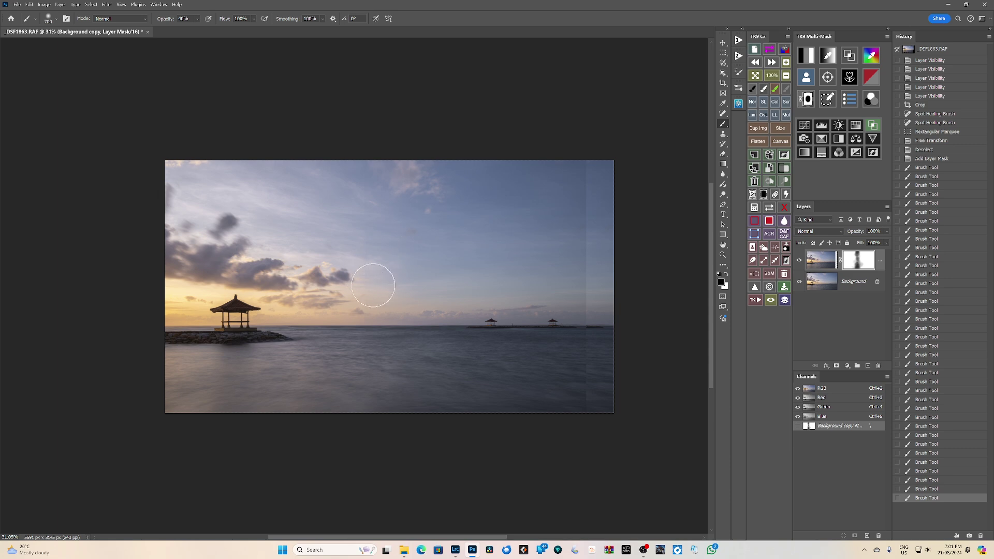
click(370, 286)
click(362, 235)
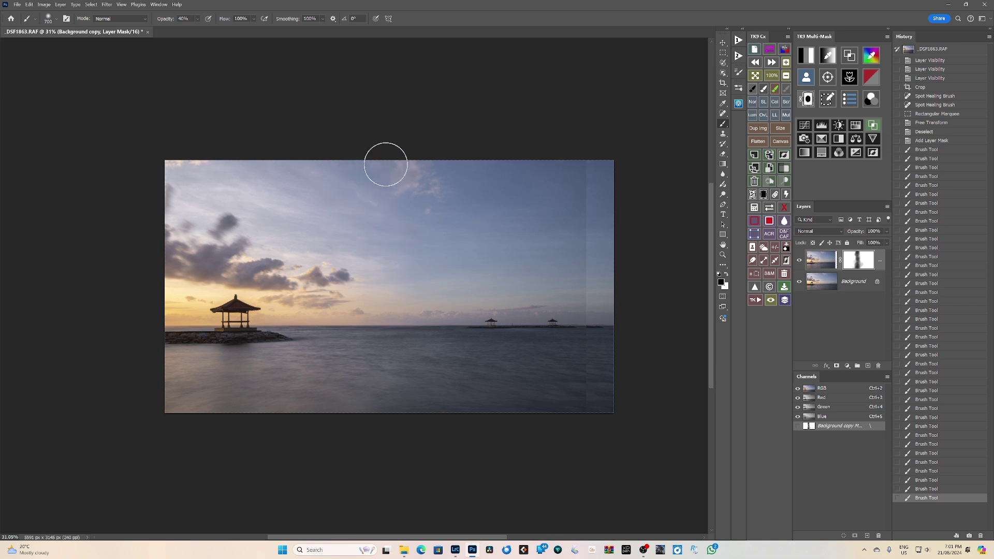
click(372, 310)
click(380, 308)
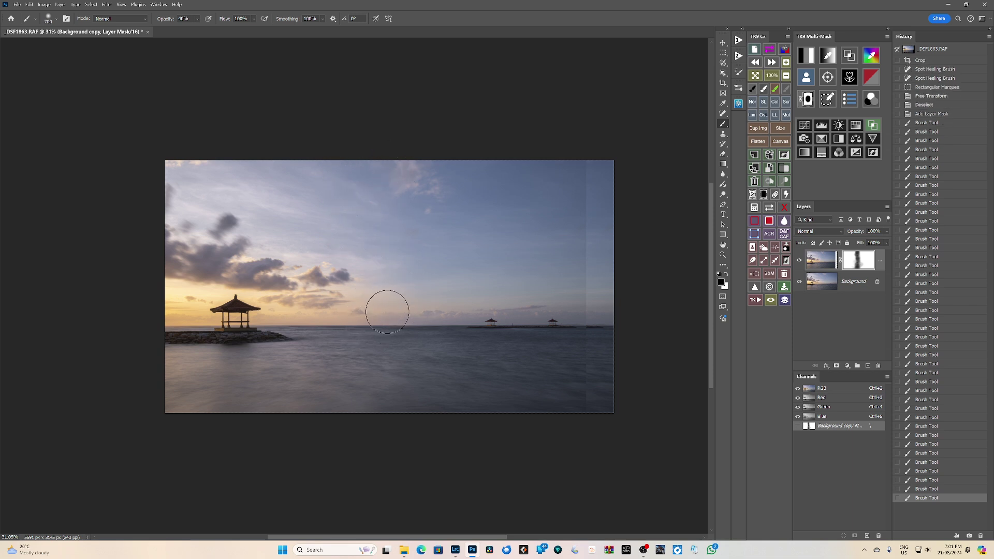
click(388, 306)
click(374, 310)
click(370, 314)
click(367, 320)
click(373, 321)
click(378, 321)
click(378, 321)
click(373, 310)
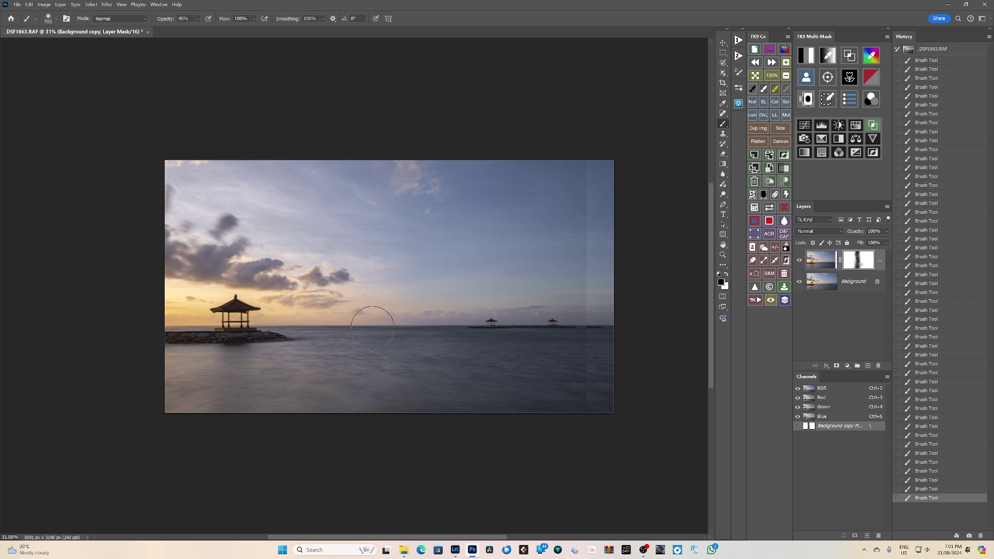
Examine the blended seam in the water and sky, and the leftover edge beside the small pavilions.
scroll(355, 321, up, 3)
scroll(355, 321, up, 2)
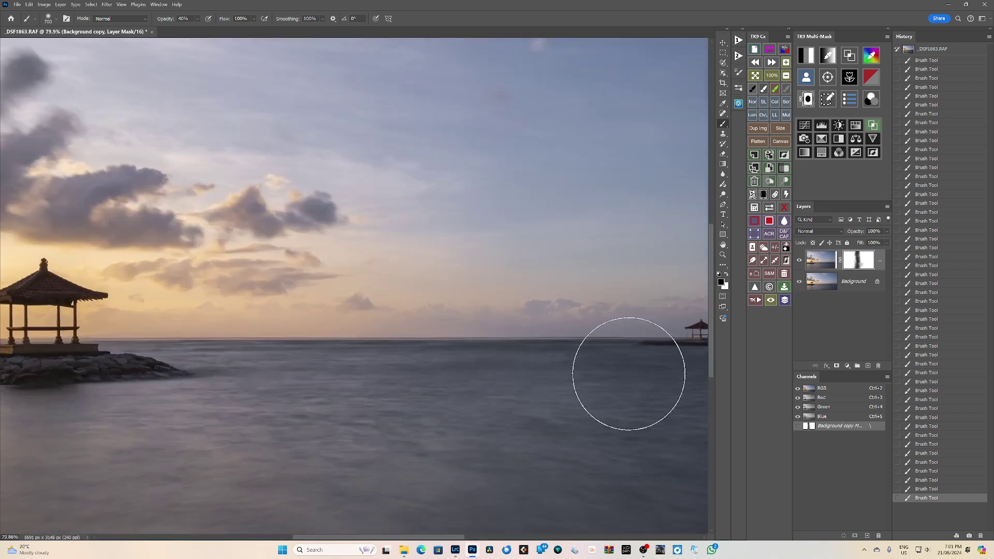
key(bracketleft)
key(bracketleft)
key(bracketleft)
key(bracketleft)
key(bracketleft)
key(bracketleft)
key(bracketleft)
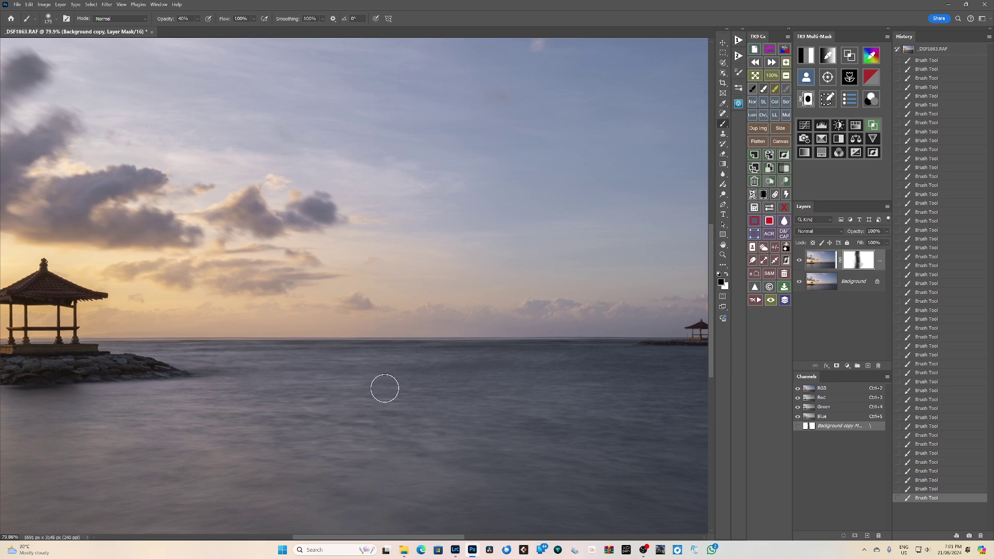
scroll(507, 399, down, 2)
scroll(526, 476, down, 3)
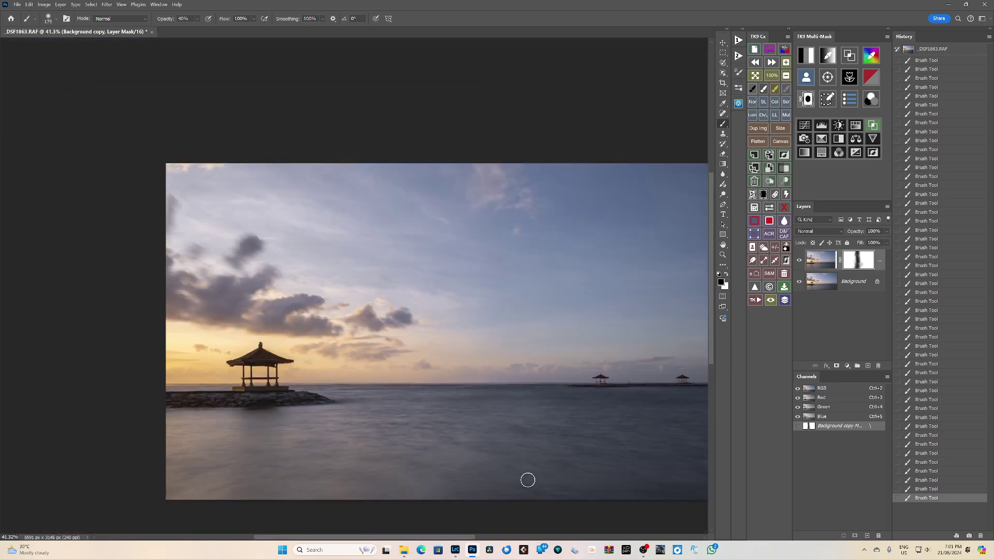
scroll(466, 178, up, 6)
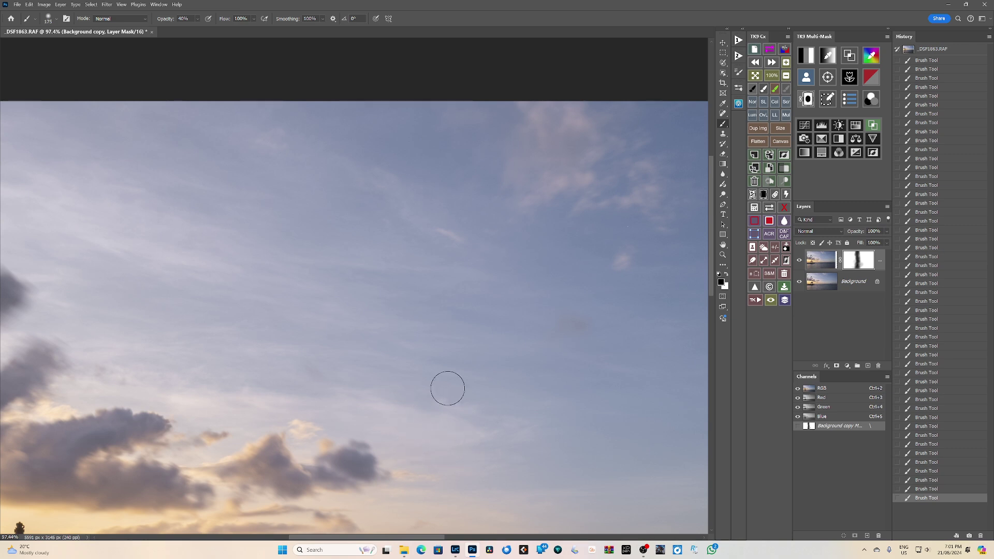
scroll(542, 219, down, 2)
scroll(432, 244, down, 5)
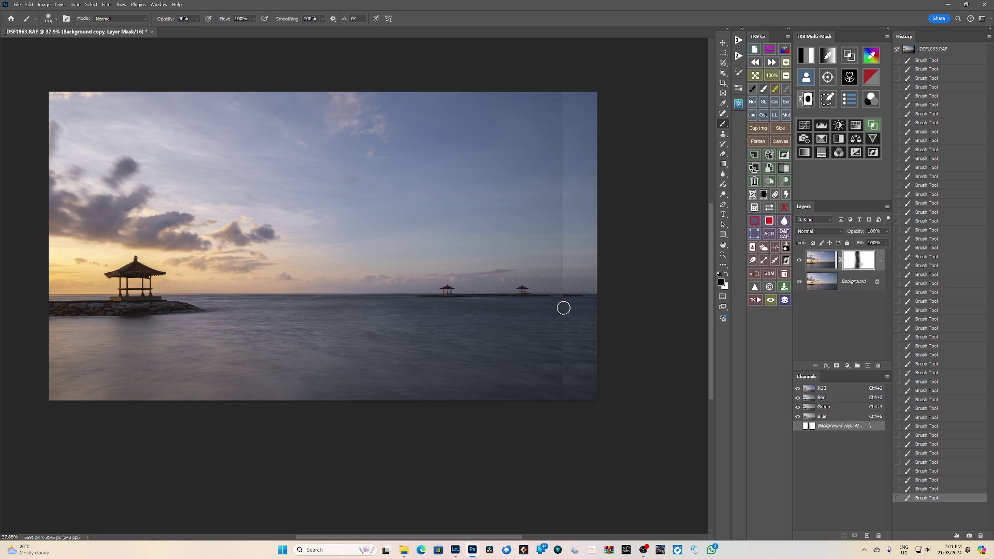
scroll(563, 308, up, 3)
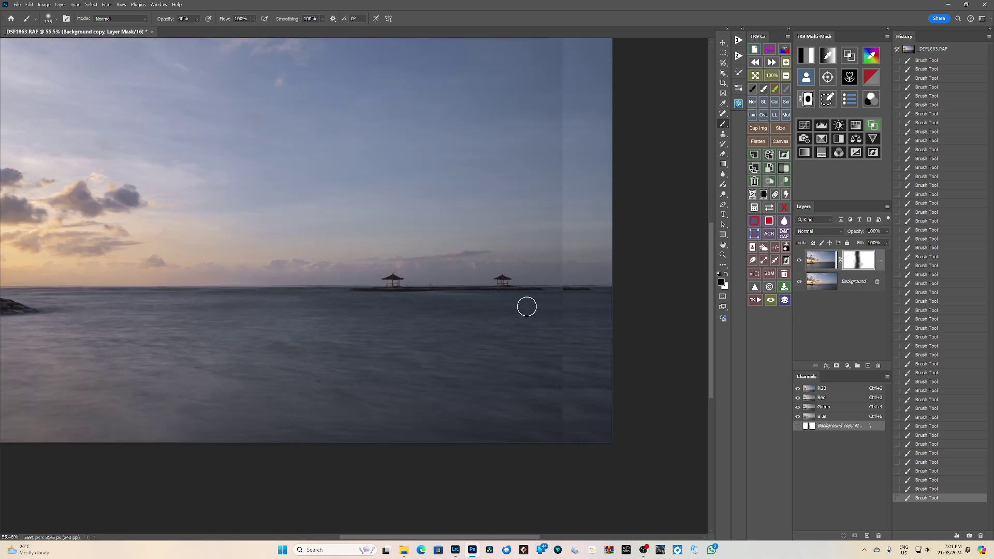
scroll(527, 307, down, 3)
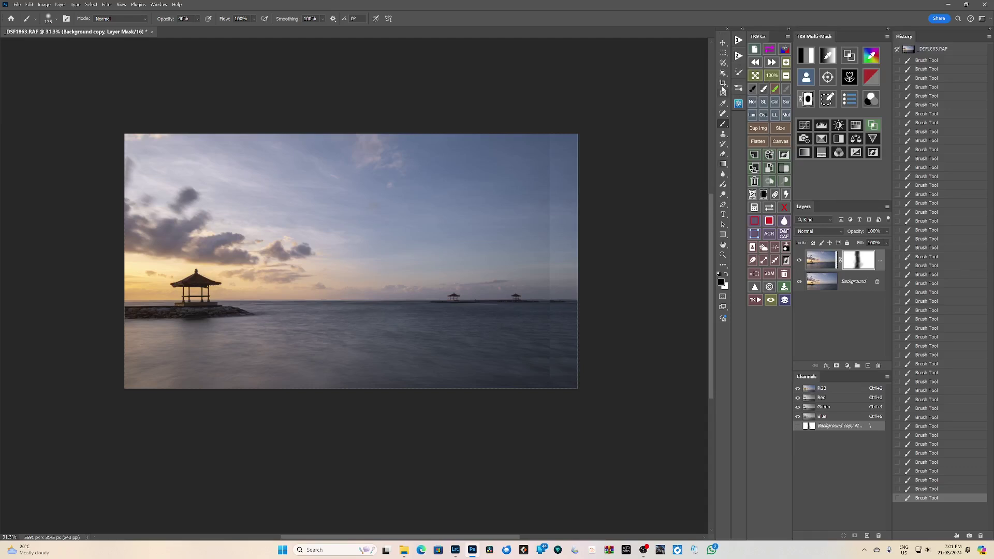
Crop the photo at 16:9 from its right side, cutting off the strip with the leftover edge beyond the small pavilions.
click(722, 83)
drag(580, 266, 565, 271)
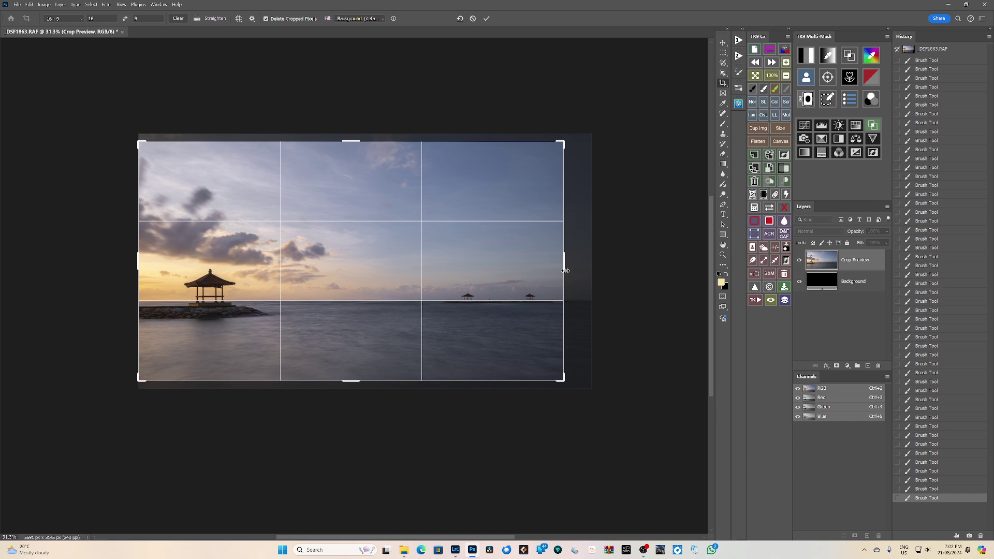
key(Return)
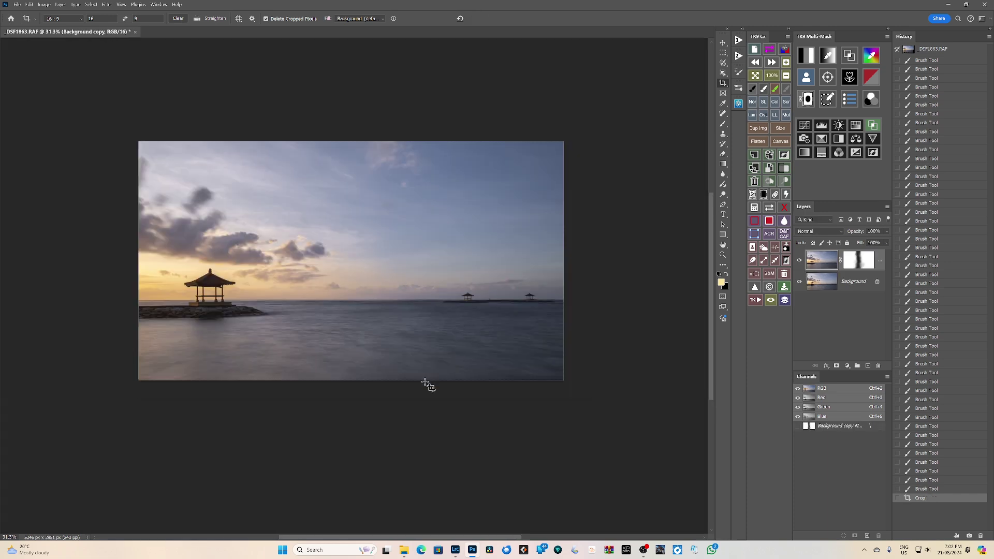
scroll(425, 393, up, 4)
scroll(523, 349, down, 3)
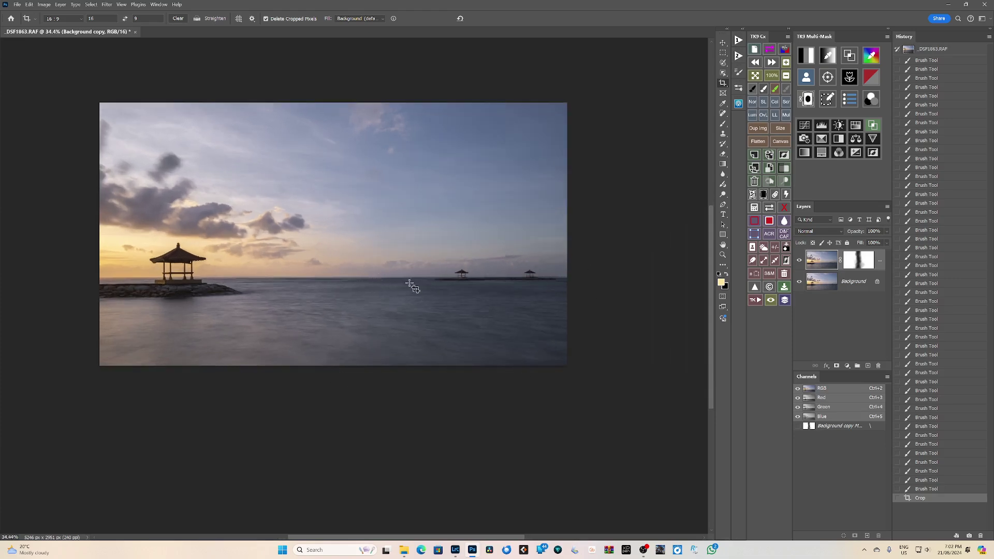
drag(335, 405, 382, 422)
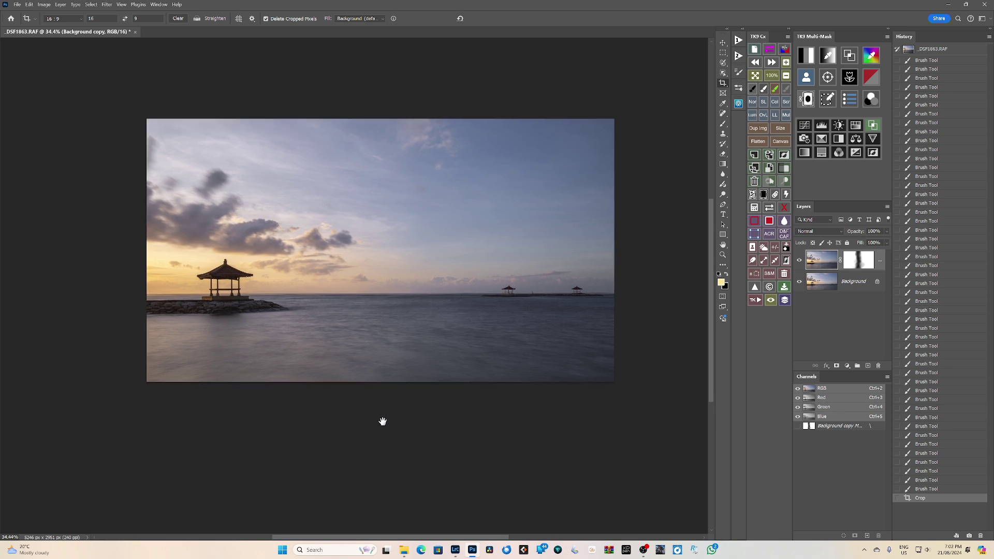
Compare the photo with and without the masked Background copy layer to judge how the pavilions were moved.
scroll(410, 394, down, 3)
scroll(458, 295, up, 4)
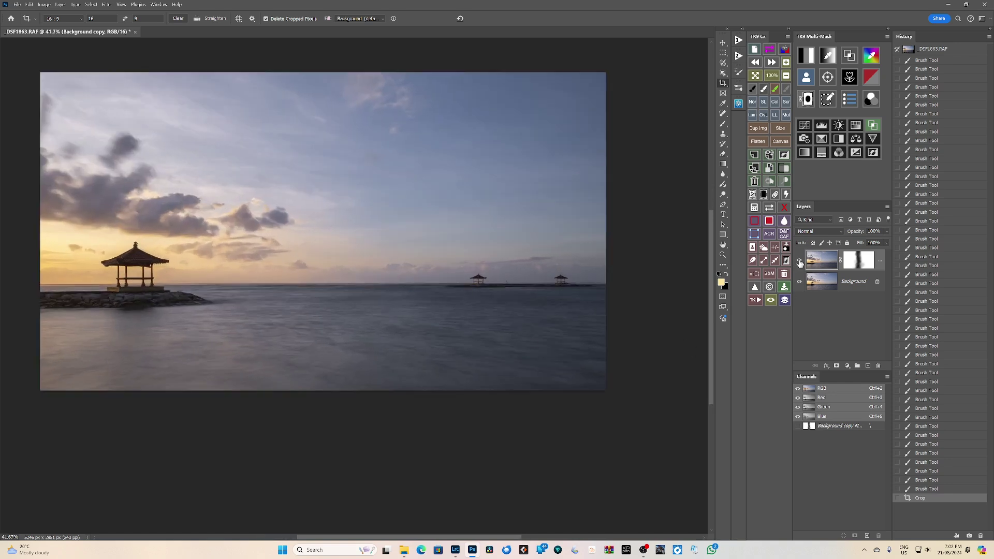
click(799, 263)
click(800, 263)
click(800, 263)
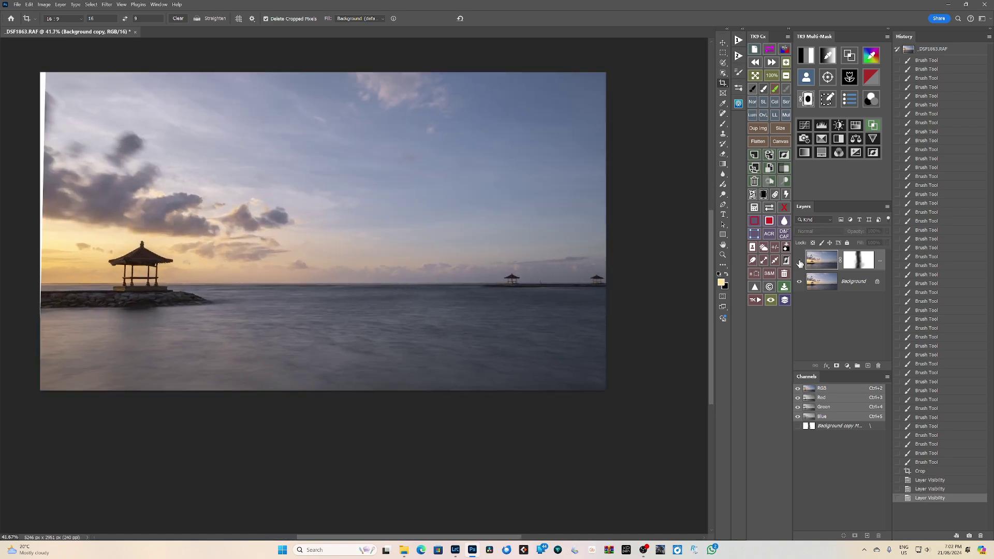
click(800, 263)
click(800, 263)
click(800, 263)
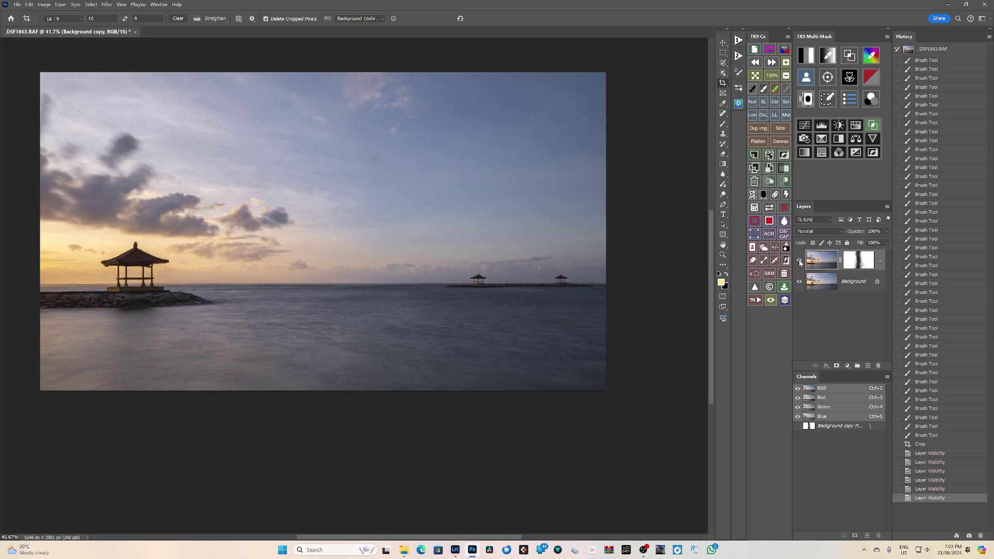
click(799, 263)
click(800, 263)
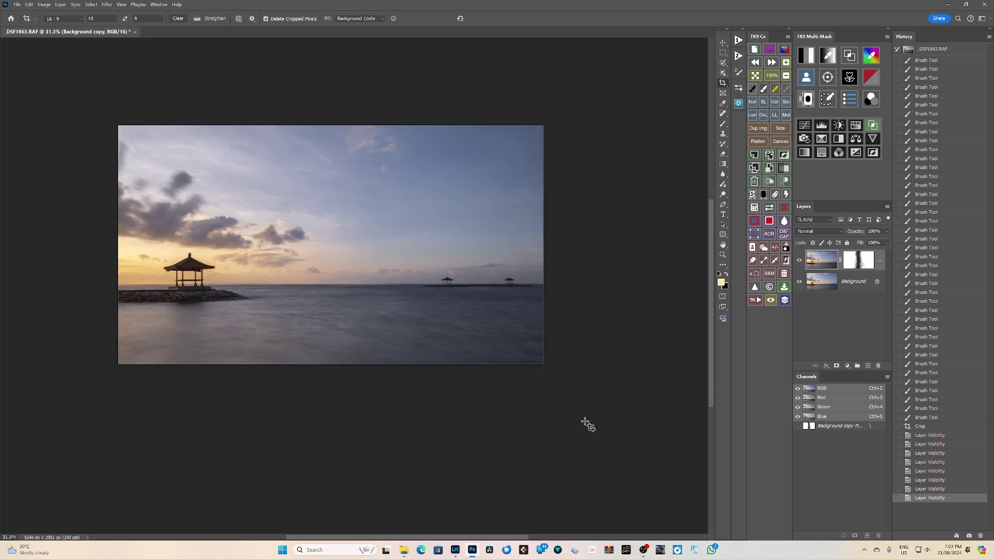
Stamp all visible layers into a new layer above the masked Background copy.
key(ctrl+minus)
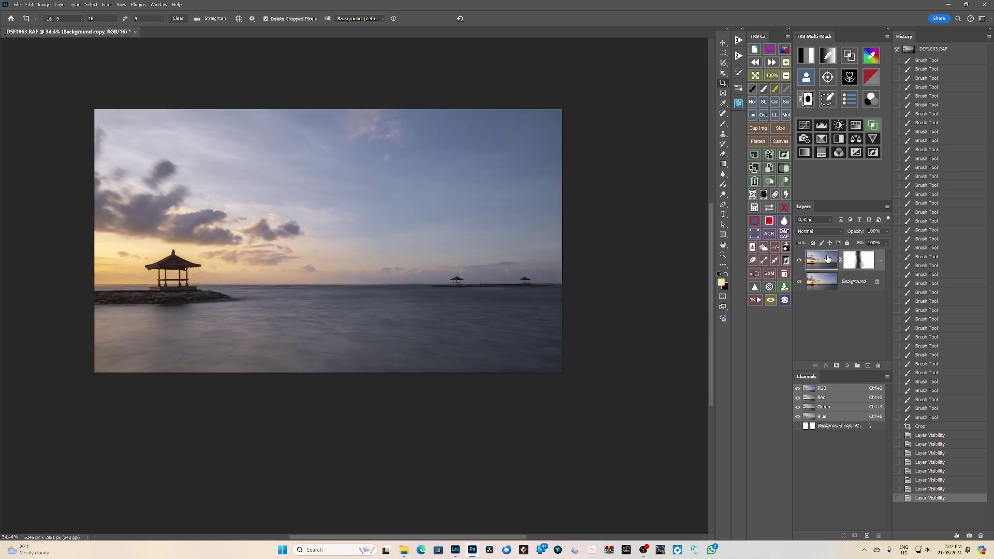
click(769, 155)
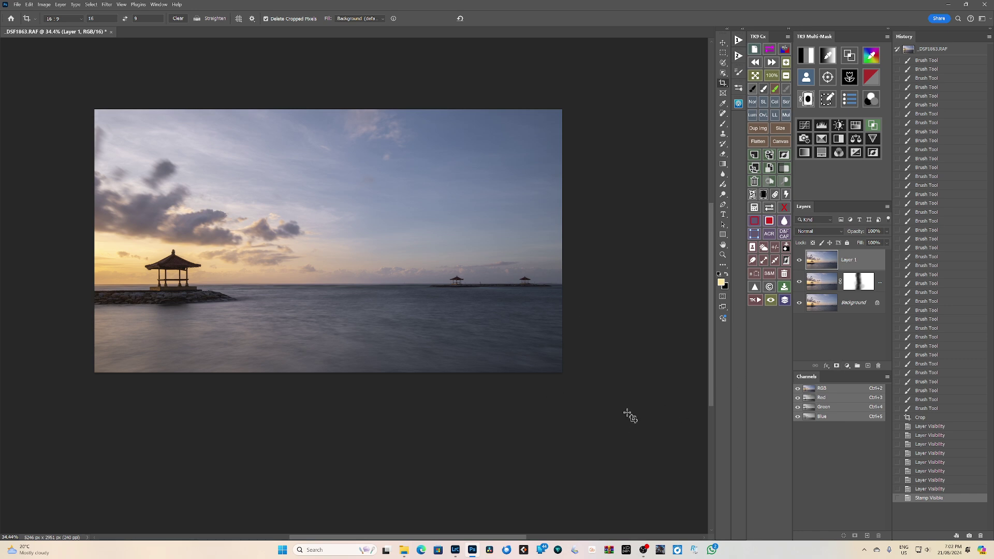
click(764, 101)
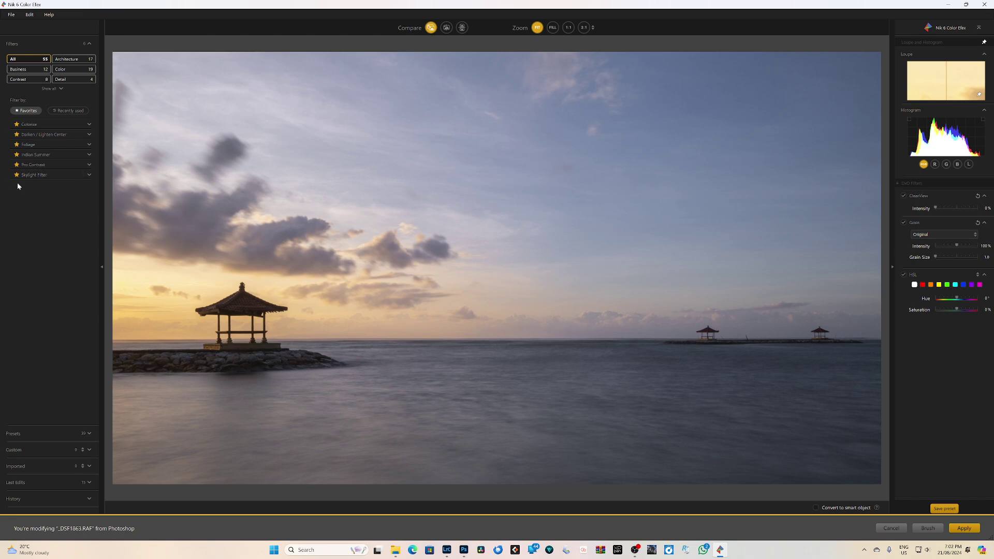
click(82, 175)
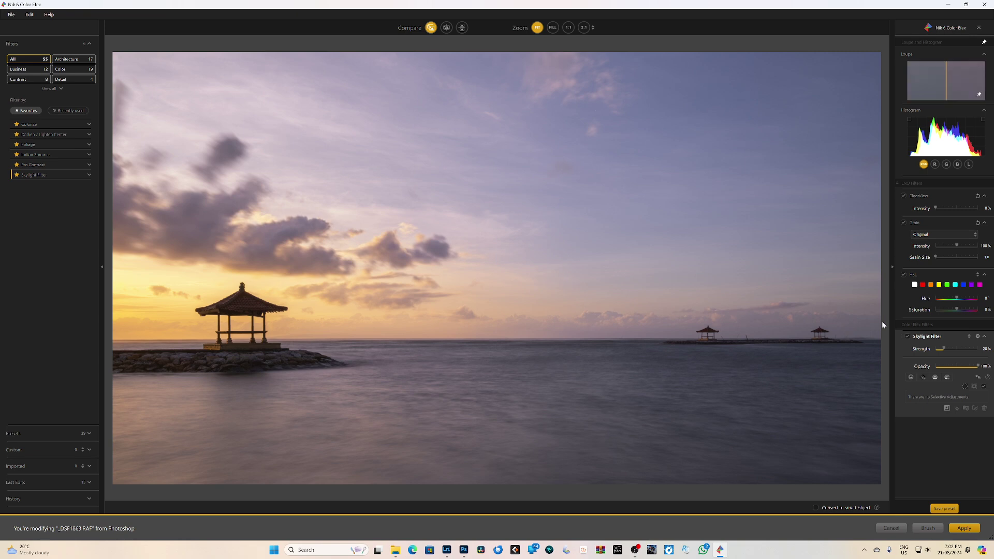
mouse_move(944, 351)
mouse_down()
mouse_move(929, 352)
mouse_move(943, 351)
mouse_up()
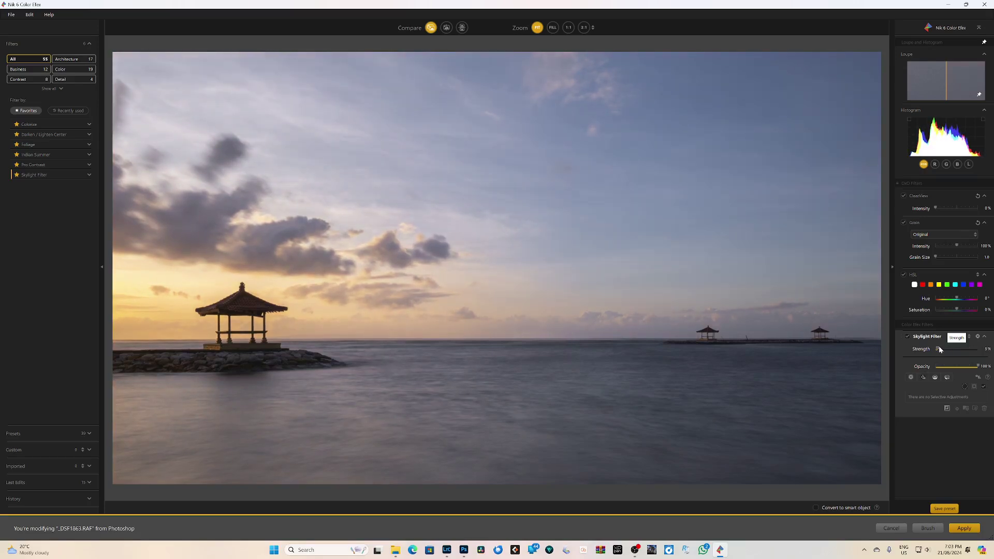
click(891, 528)
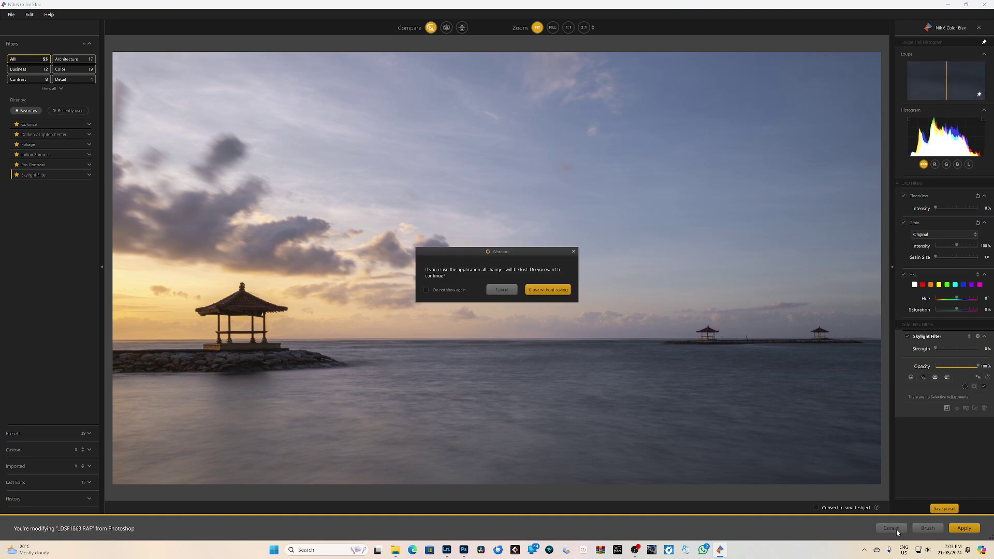
click(538, 289)
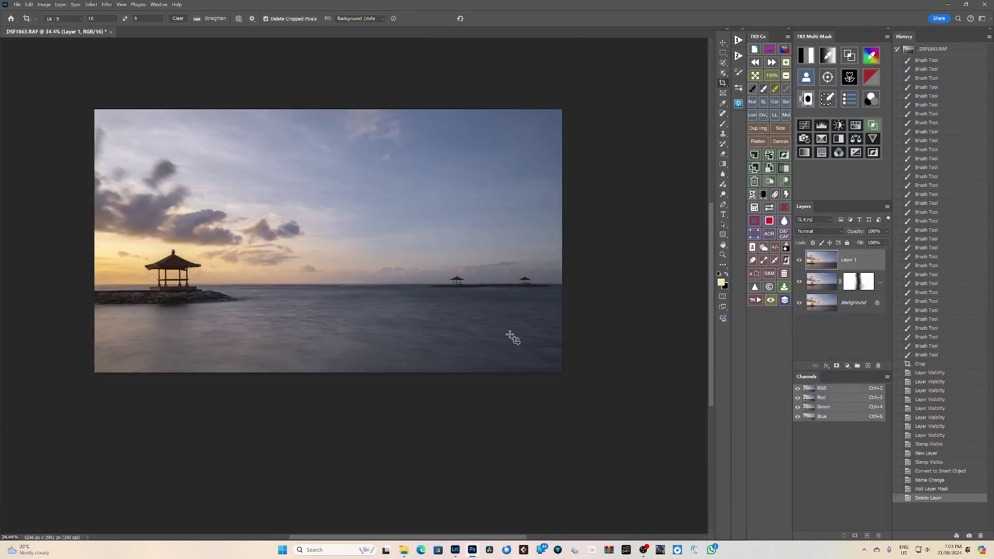
Generate a TK9 color mask from the warm yellow-orange sky sampled just beside the large pavilion.
scroll(514, 345, up, 1)
scroll(506, 303, down, 2)
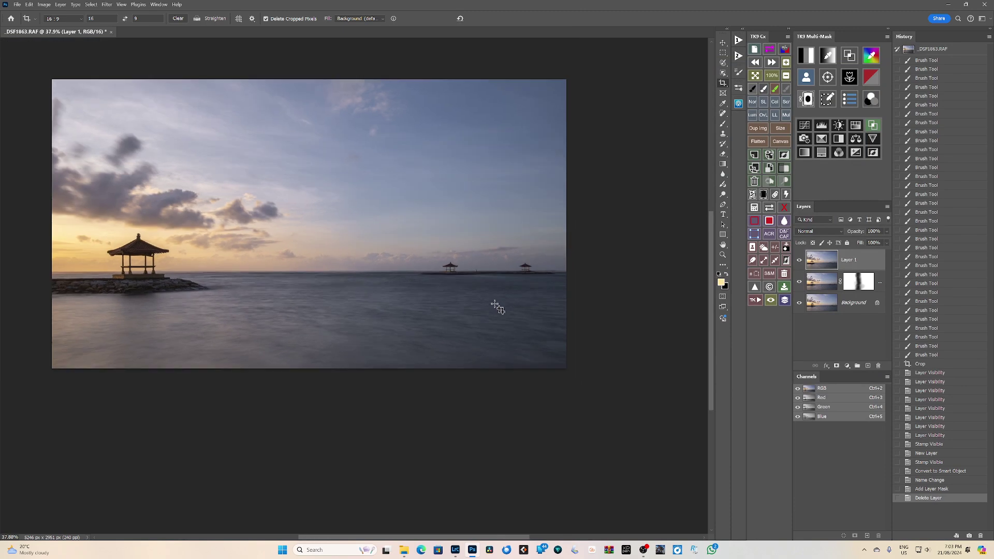
drag(365, 258, 419, 271)
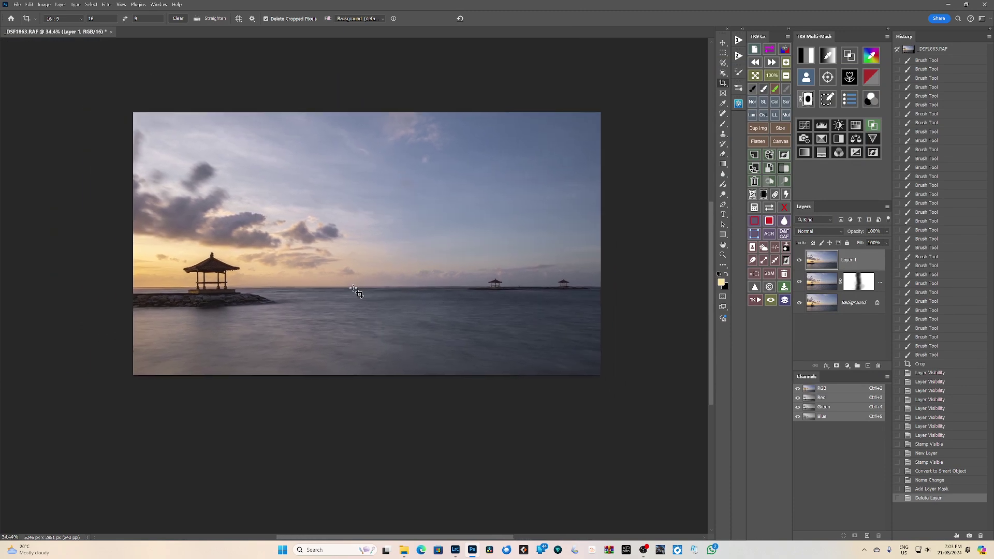
scroll(356, 291, up, 1)
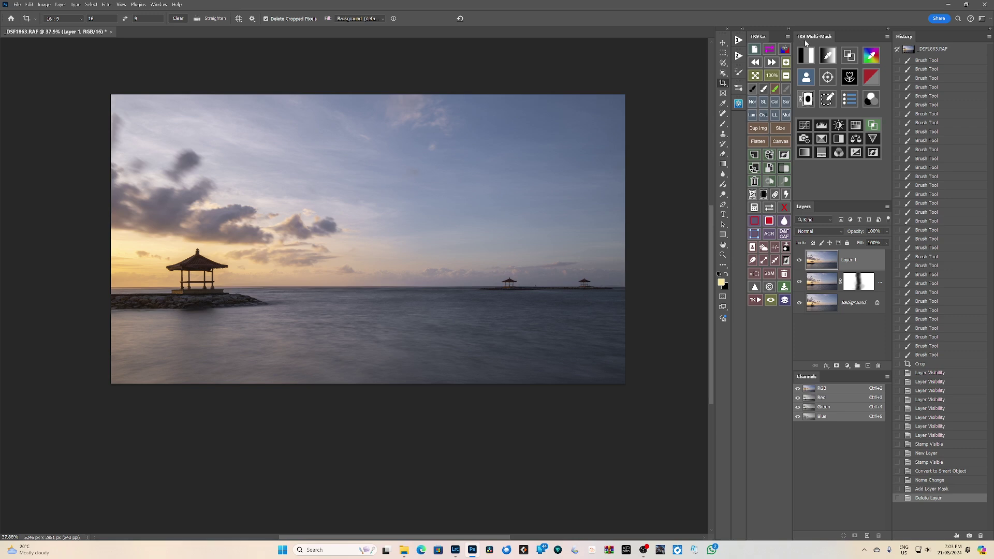
click(871, 56)
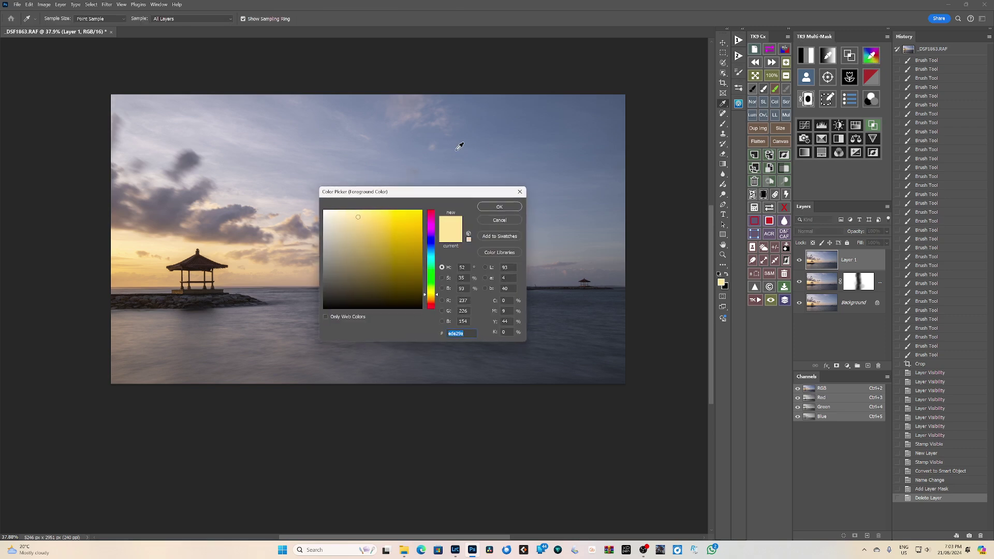
click(155, 261)
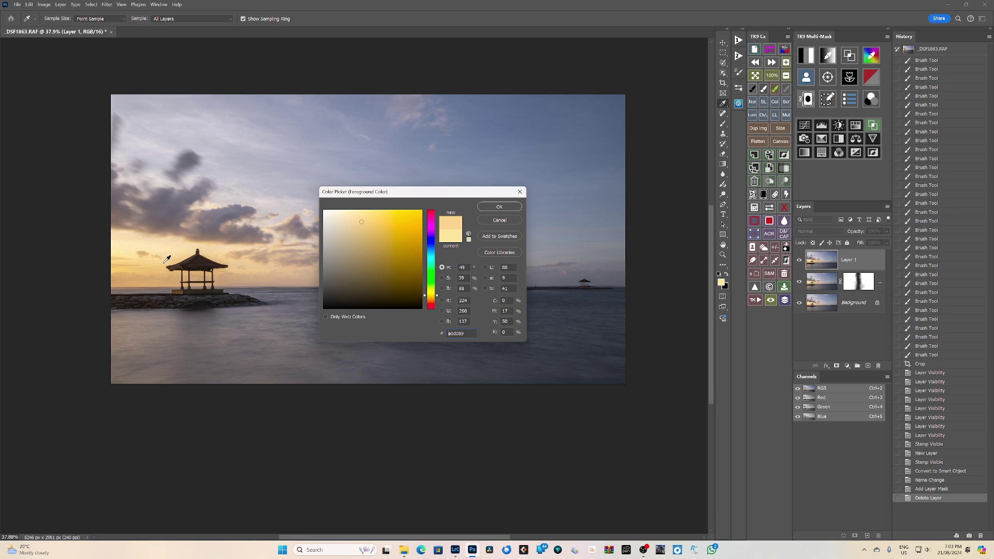
click(130, 240)
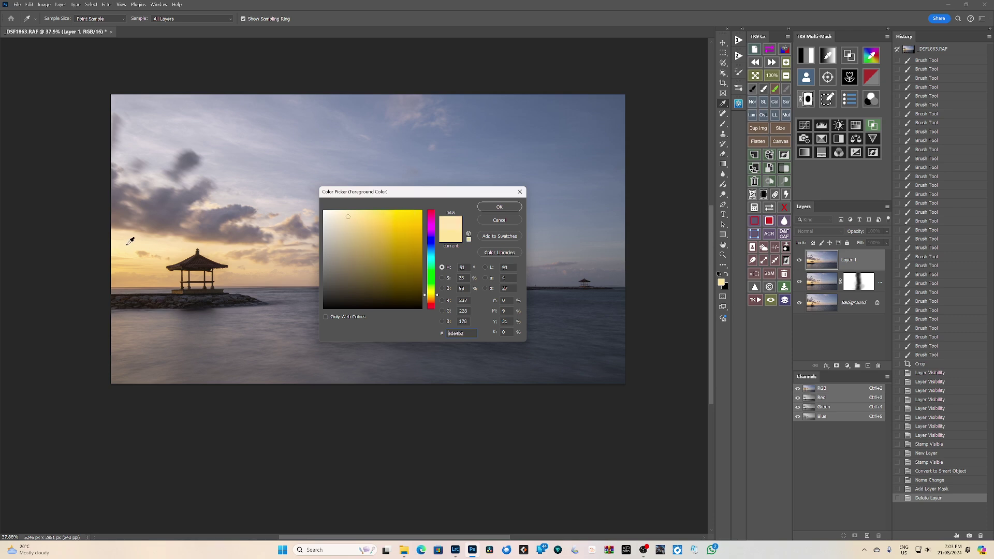
click(156, 262)
click(499, 207)
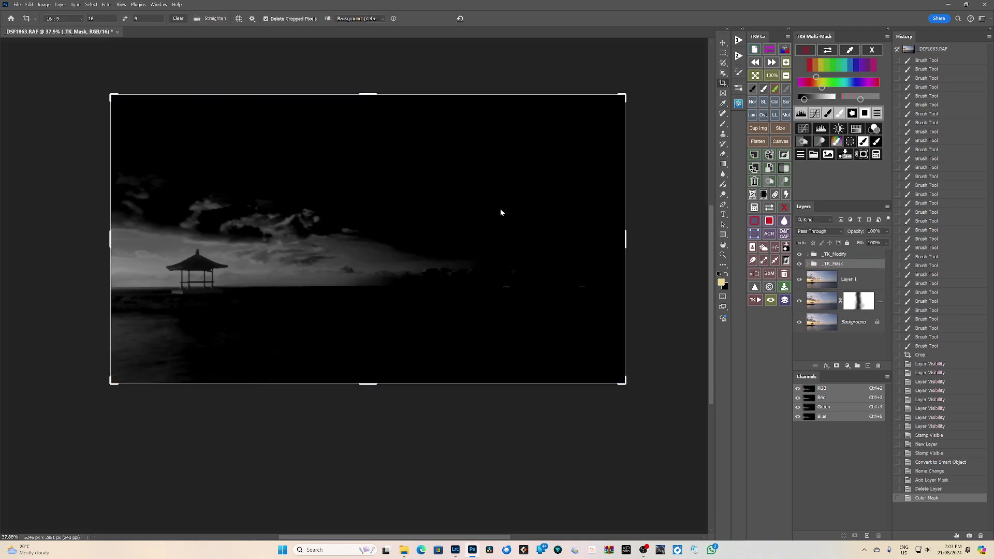
Output the color mask as a Hue/Saturation adjustment layer and set its saturation to +38.
scroll(268, 340, up, 5)
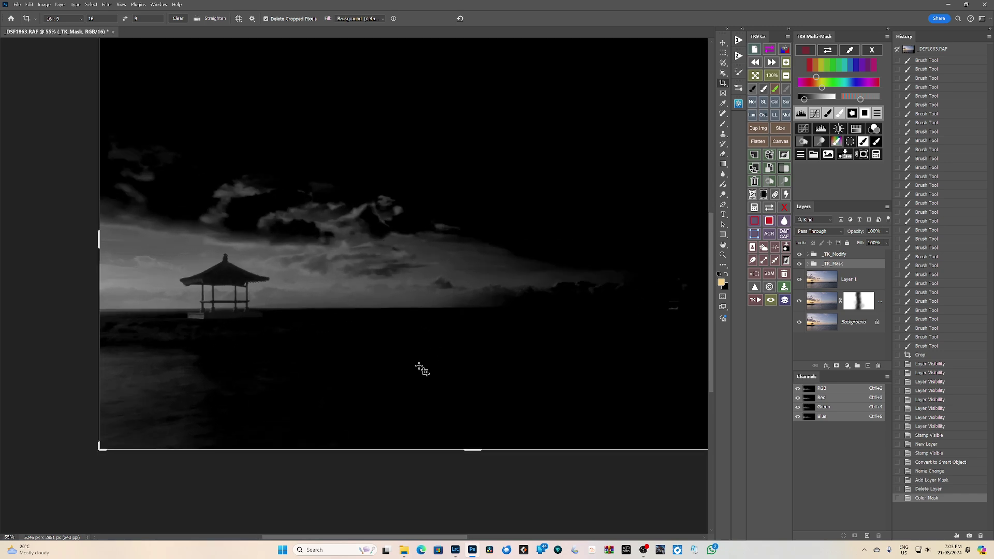
click(857, 131)
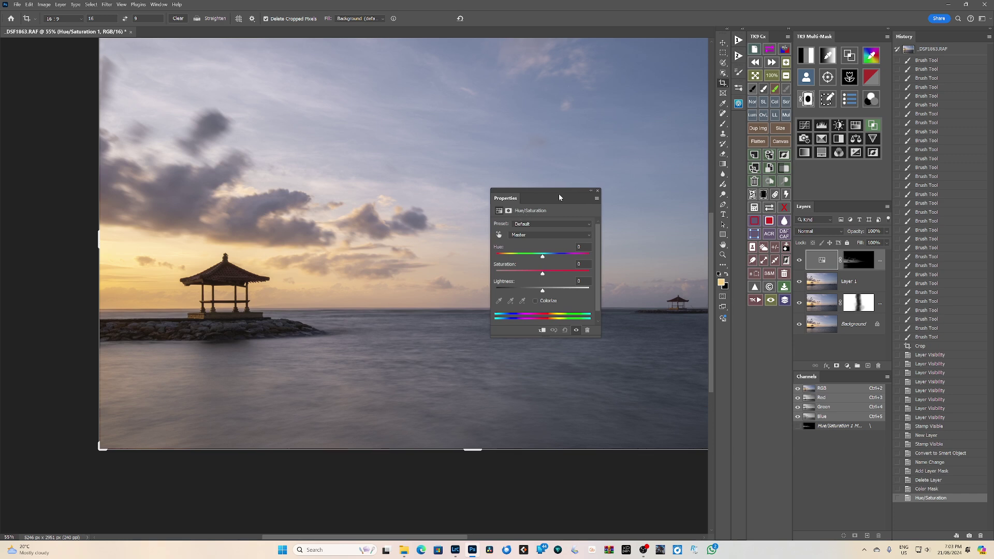
drag(559, 195, 616, 104)
drag(598, 184, 620, 187)
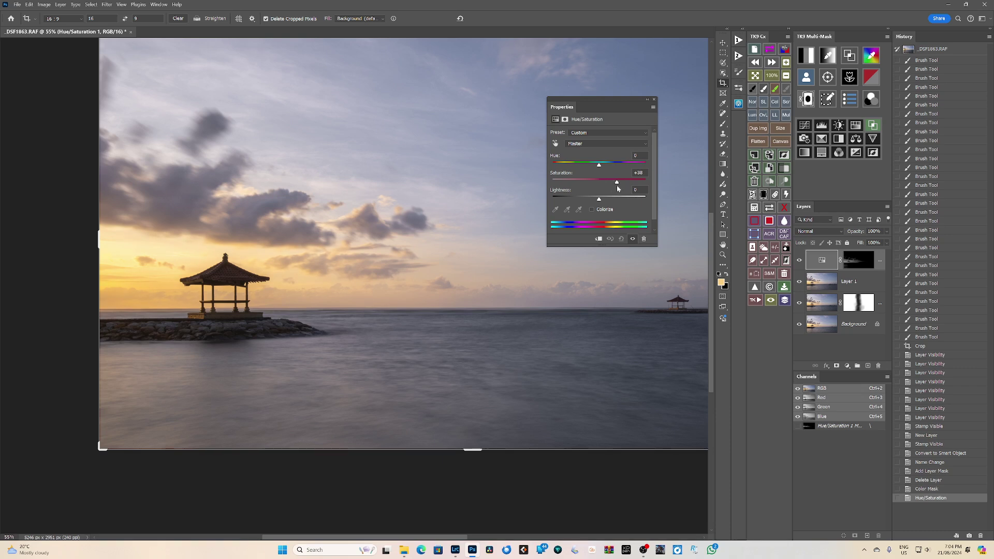
click(647, 100)
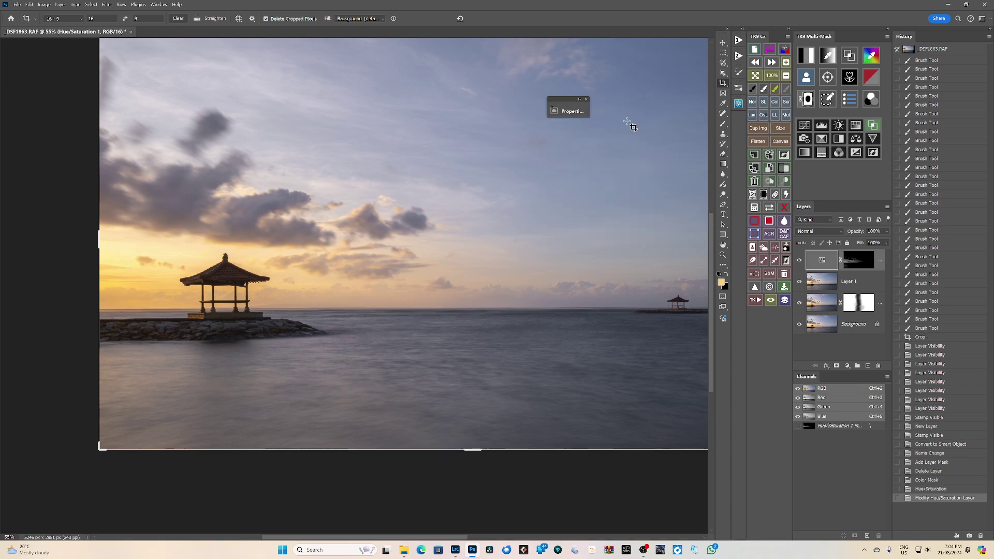
Compare the photo with and without the masked Hue/Saturation adjustment to judge the sunset color.
scroll(566, 220, down, 2)
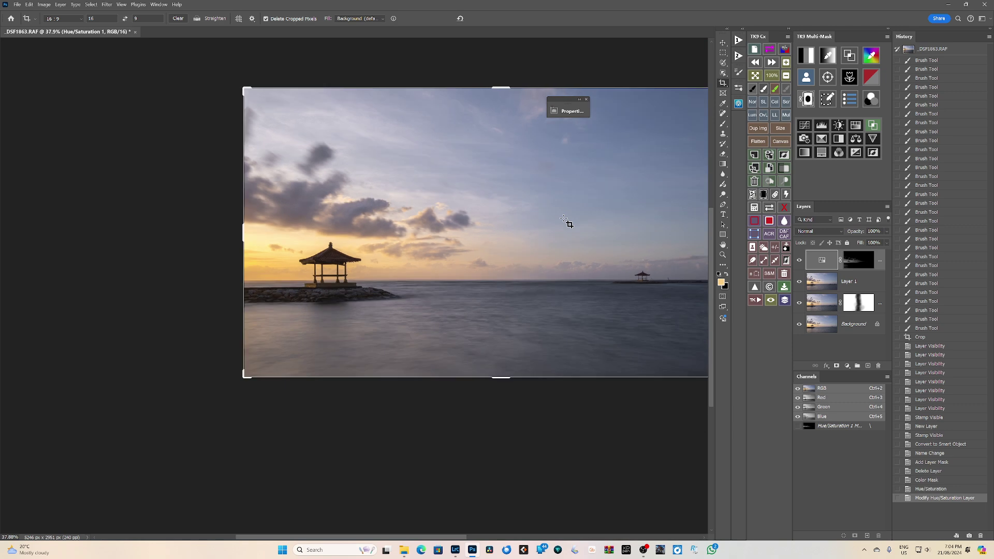
click(798, 260)
click(799, 261)
click(798, 260)
click(798, 260)
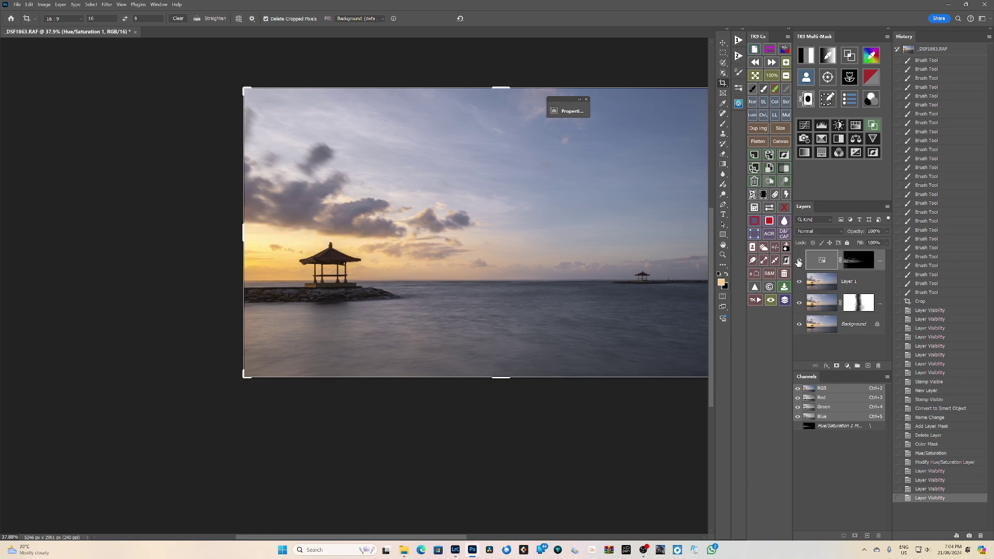
click(799, 261)
click(799, 260)
scroll(631, 285, down, 2)
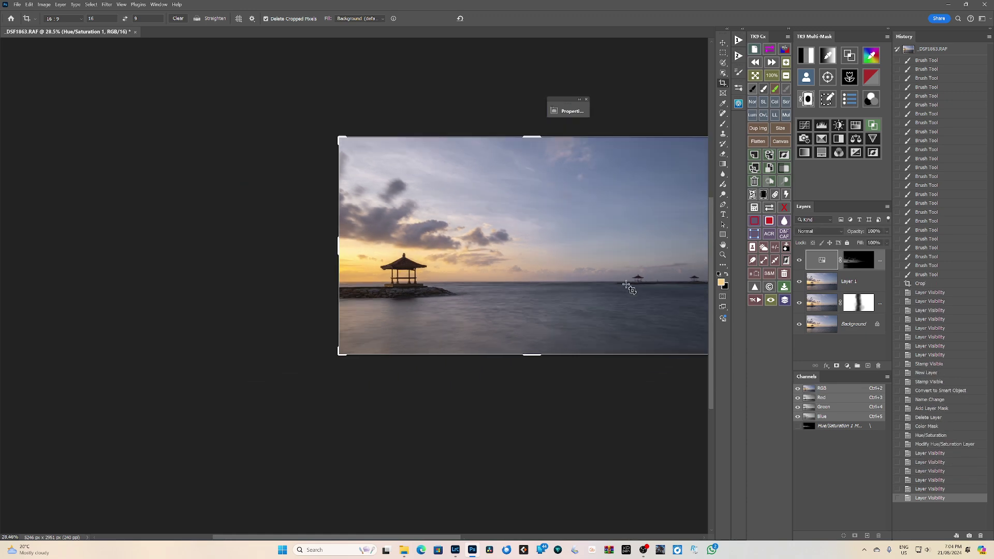
scroll(631, 287, up, 1)
scroll(497, 290, up, 2)
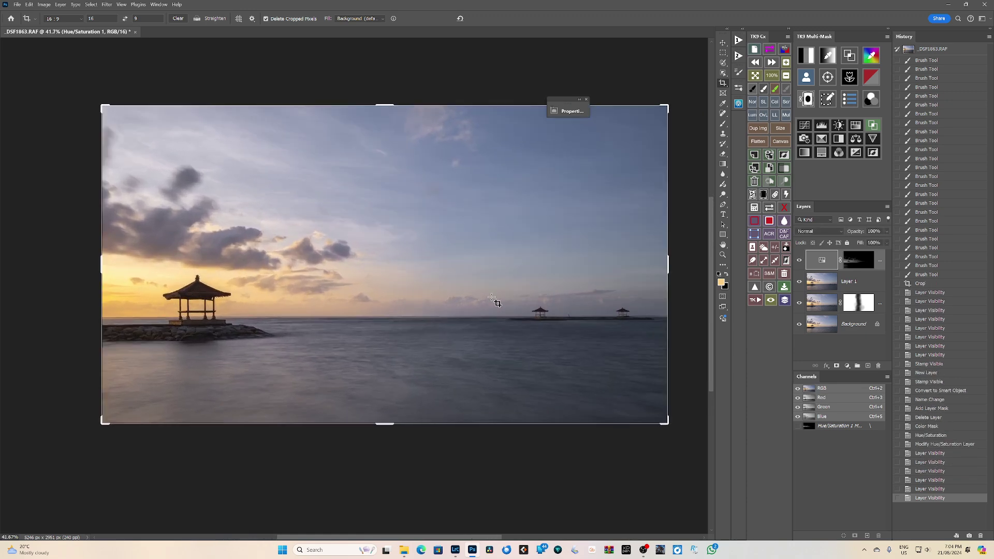
scroll(593, 269, down, 1)
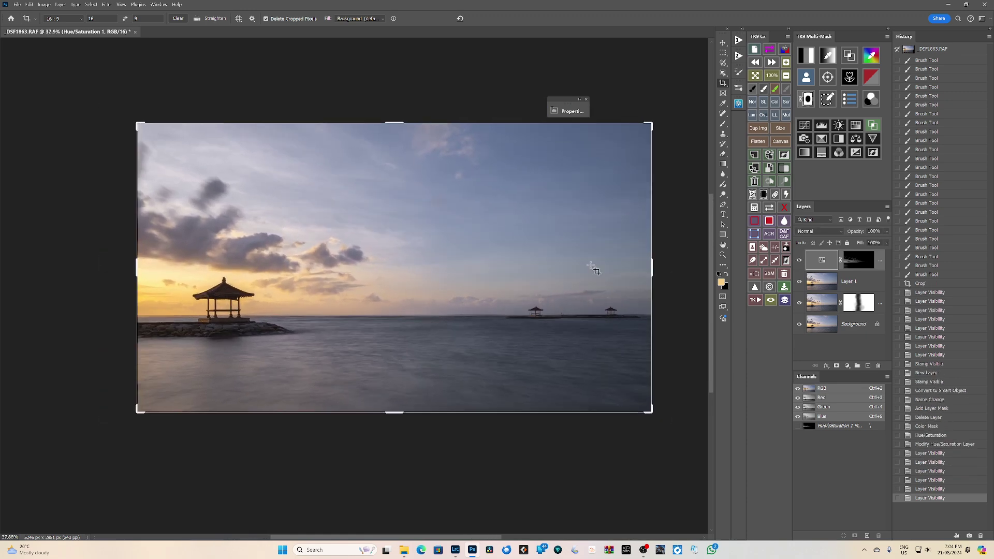
click(579, 100)
click(647, 100)
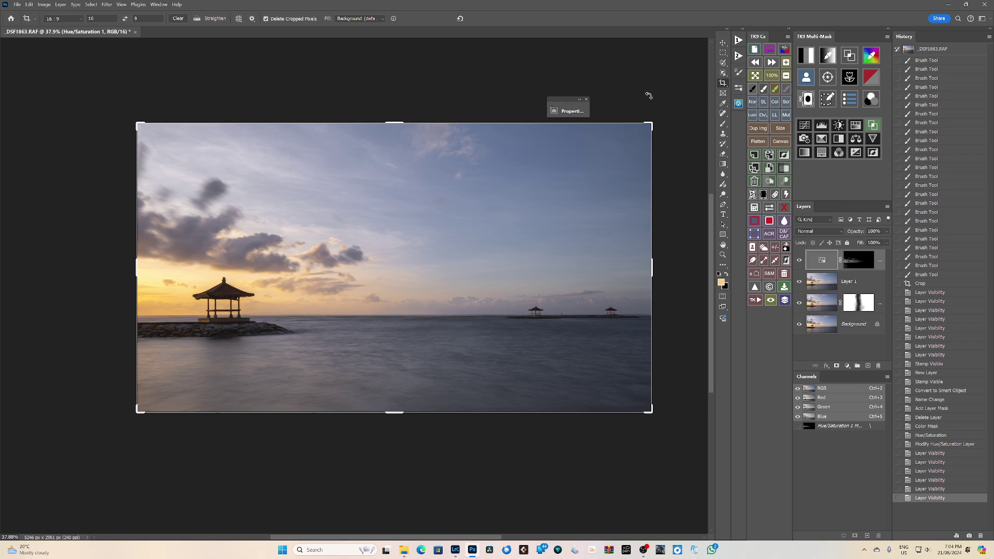
Stamp all visible layers into a new layer on top and leave the crop frame by switching to the Hand tool.
scroll(406, 262, down, 1)
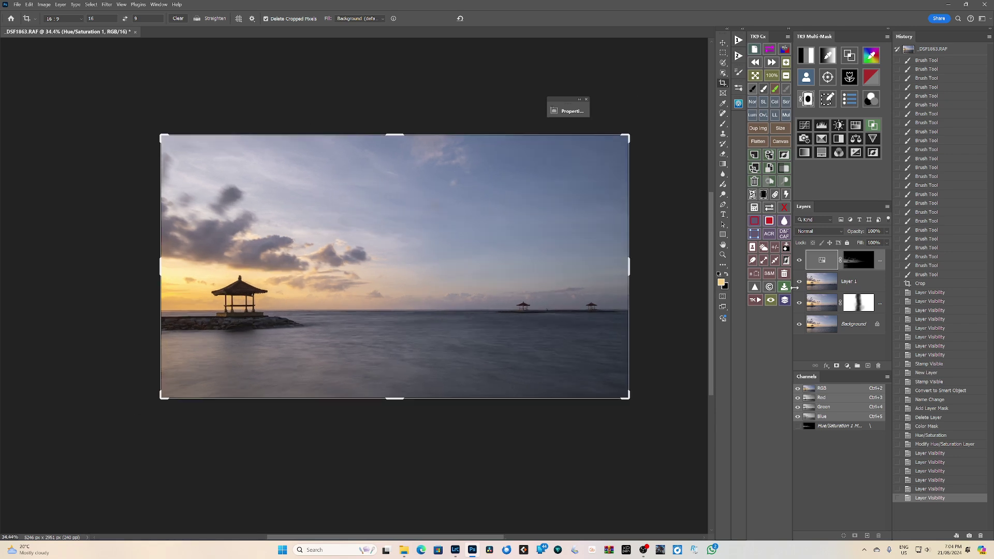
click(769, 155)
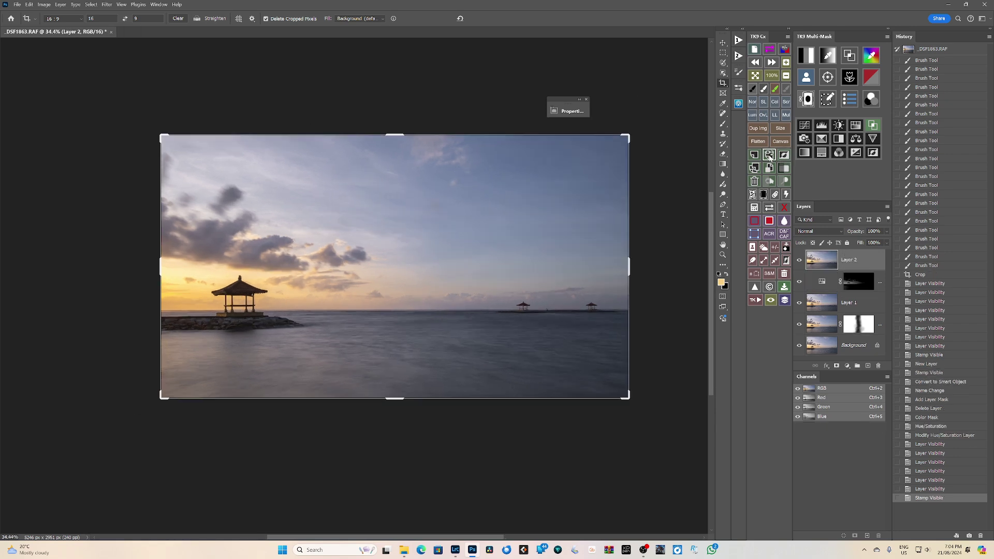
click(723, 245)
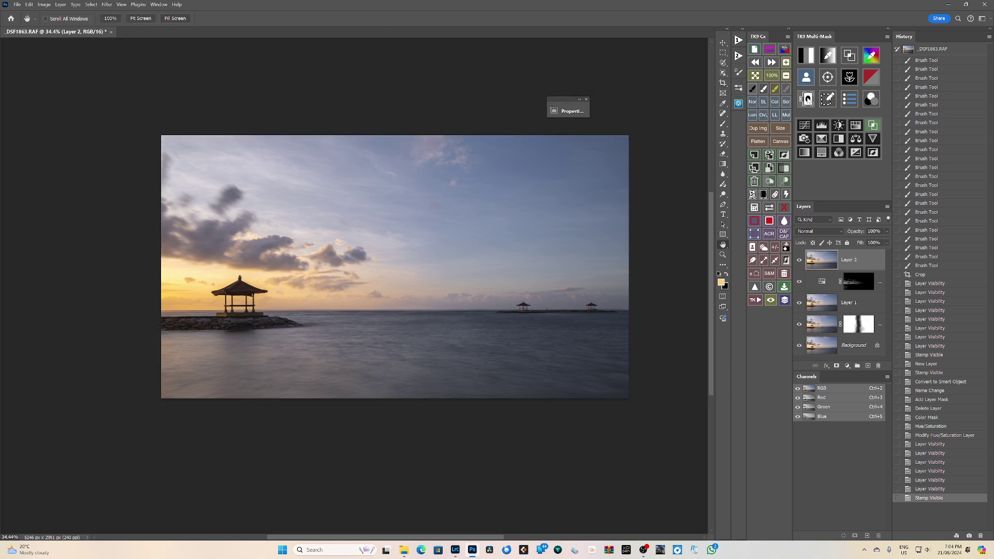
Generate lights luminosity masks, comparing Lights-1, Lights-2 and Lights-3, and settle on the Lights-2 mask.
click(809, 48)
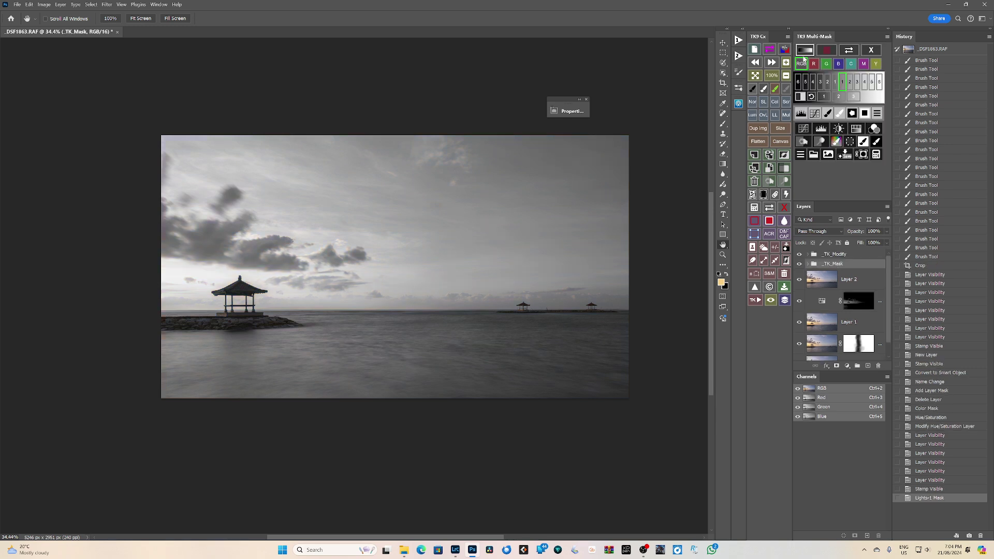
click(849, 85)
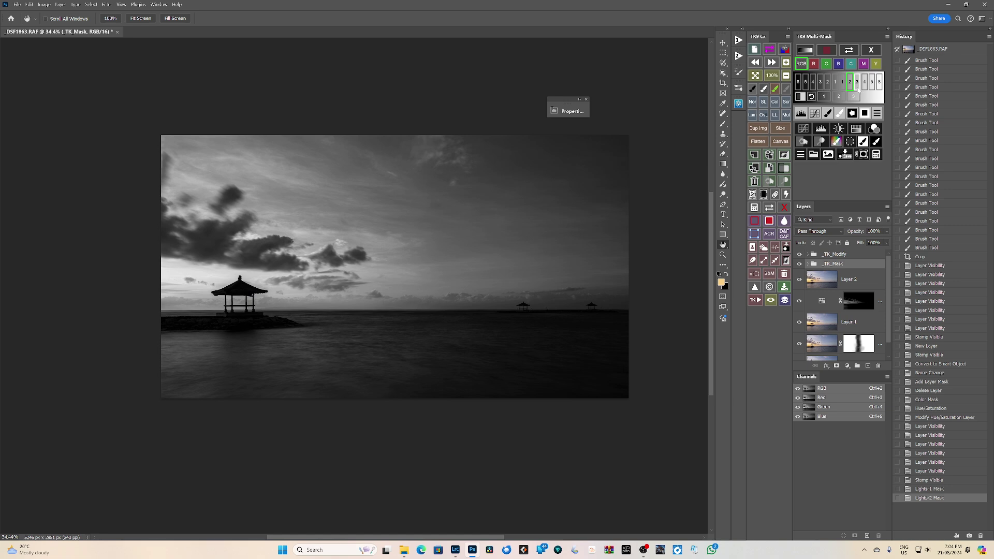
click(857, 85)
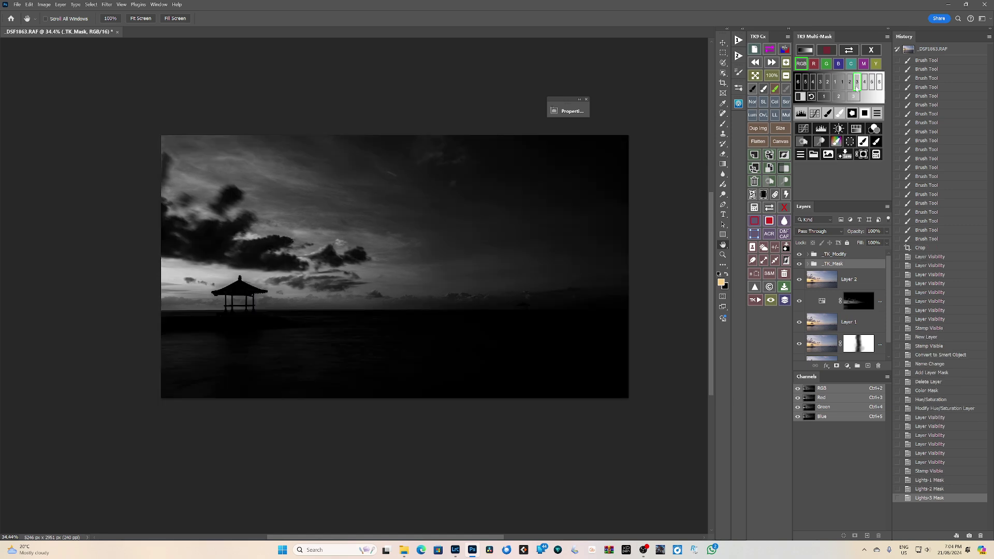
click(850, 86)
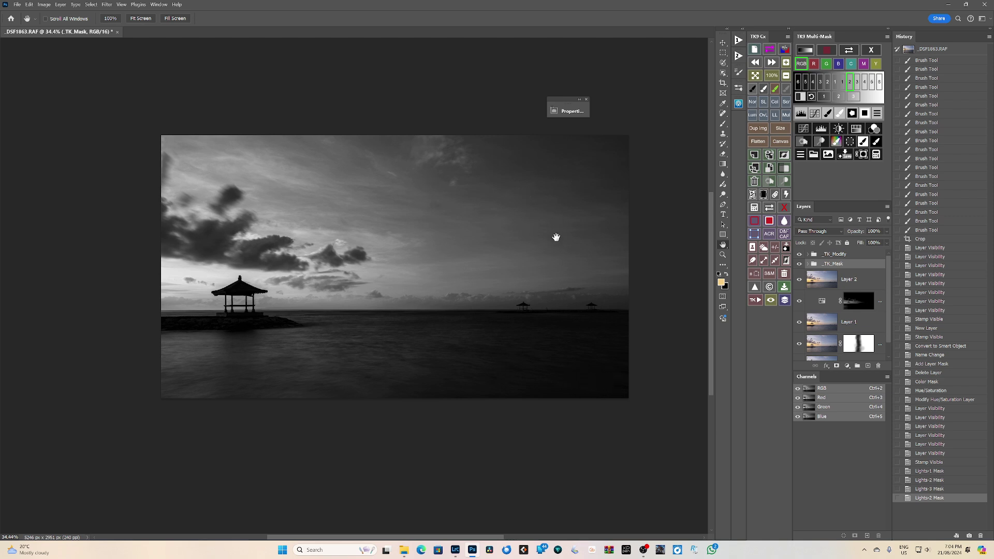
Output the Lights-2 mask as a Levels adjustment layer and set its midtone level to 0.55.
click(824, 131)
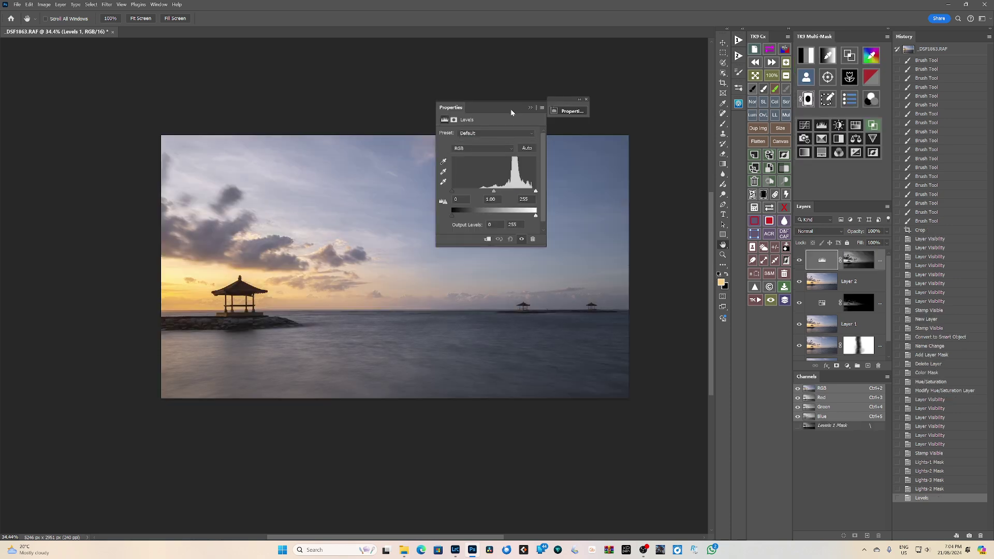
drag(510, 109, 644, 85)
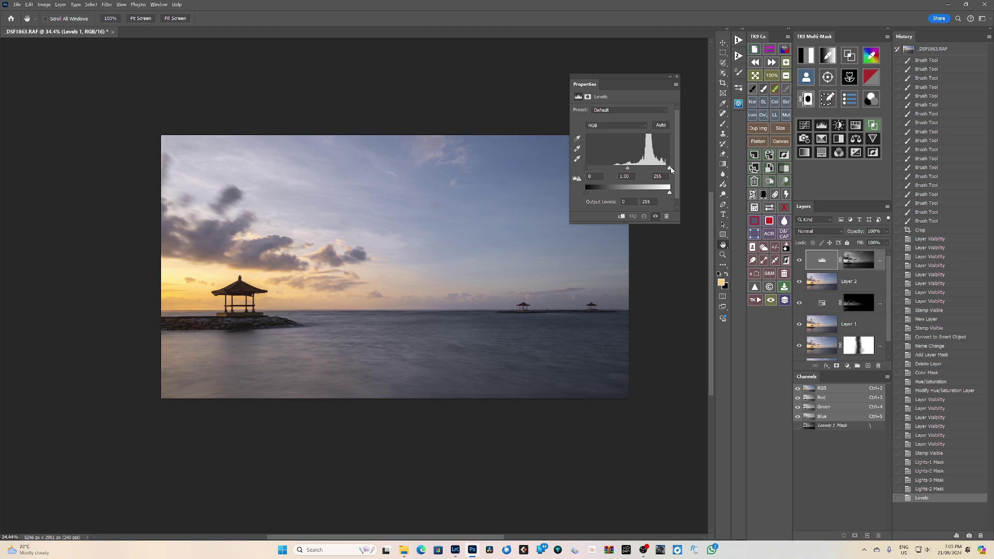
drag(669, 169, 639, 170)
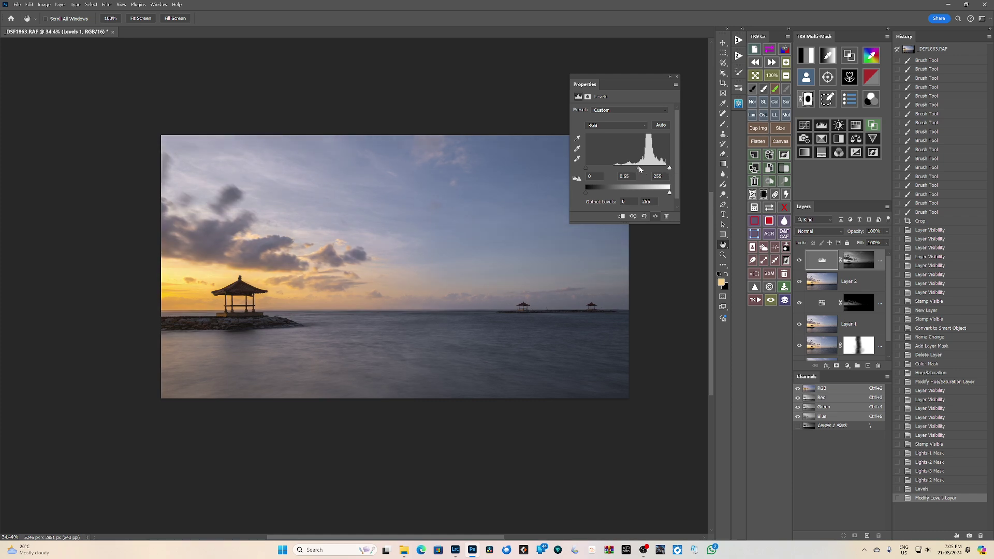
mouse_move(640, 172)
mouse_down()
mouse_move(632, 174)
mouse_move(641, 173)
mouse_up()
drag(644, 173, 644, 174)
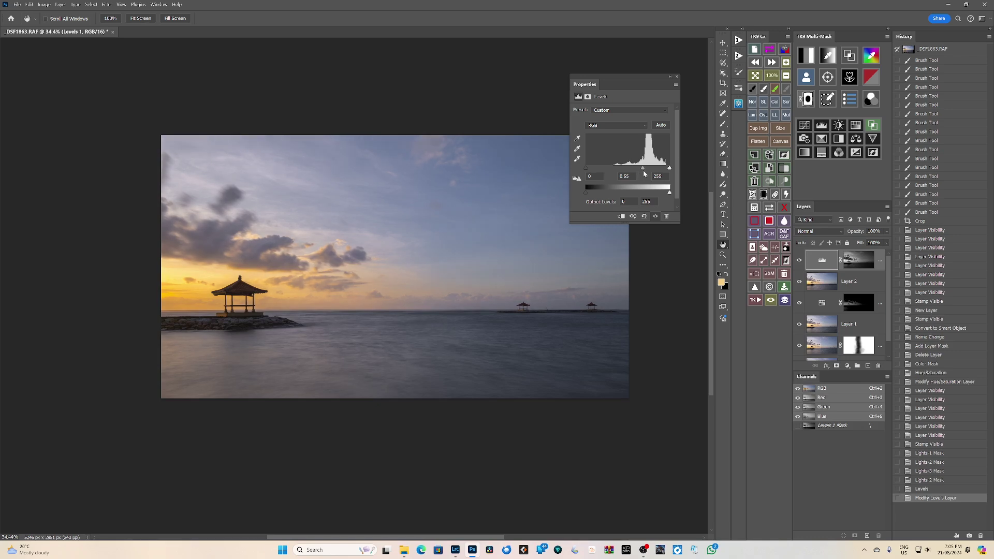
click(671, 78)
Compare the photo with and without the masked Levels adjustment to judge the effect on the sky's lights.
click(799, 264)
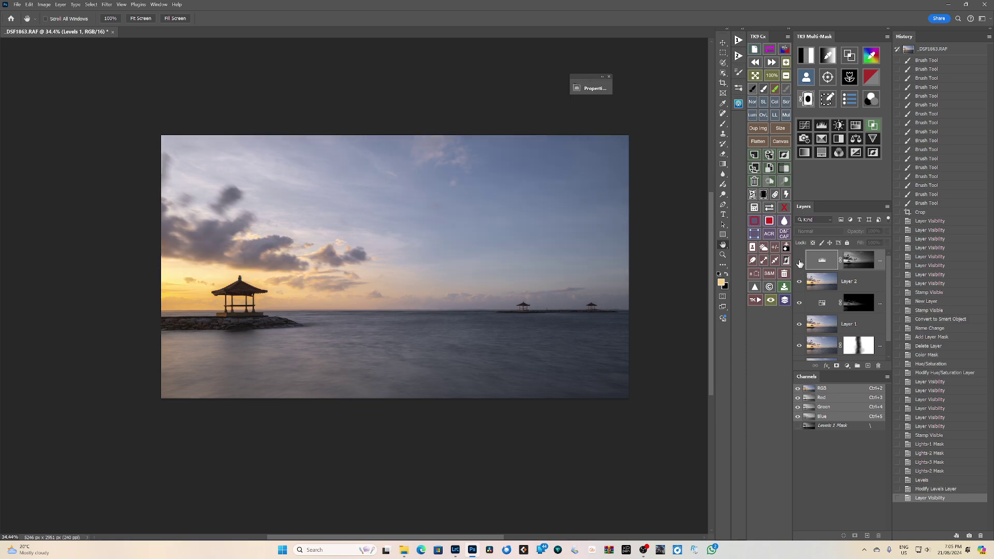
click(799, 263)
click(799, 263)
click(800, 264)
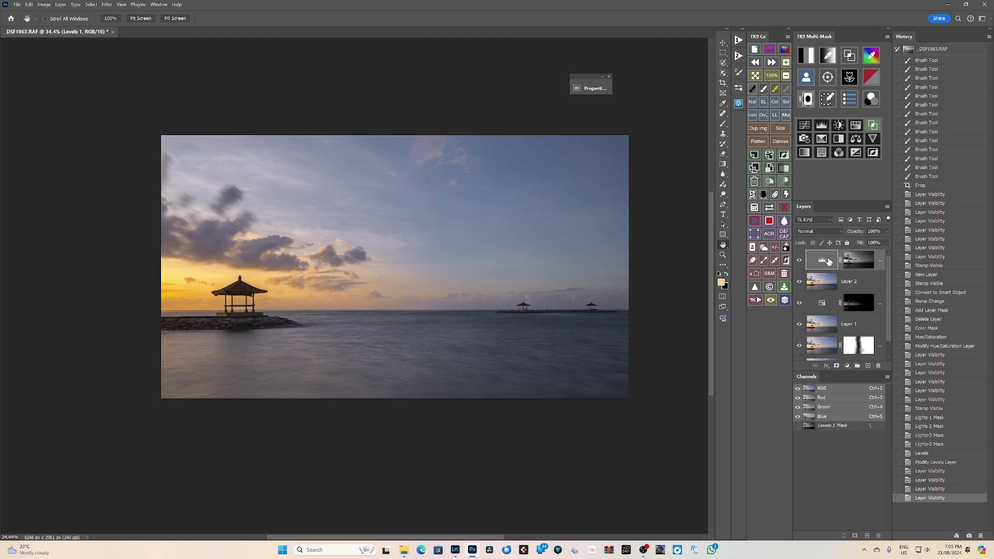
Load the Levels layer's mask as a selection, undo that, and inspect the mask alone before returning to the photo.
ctrl+click(859, 261)
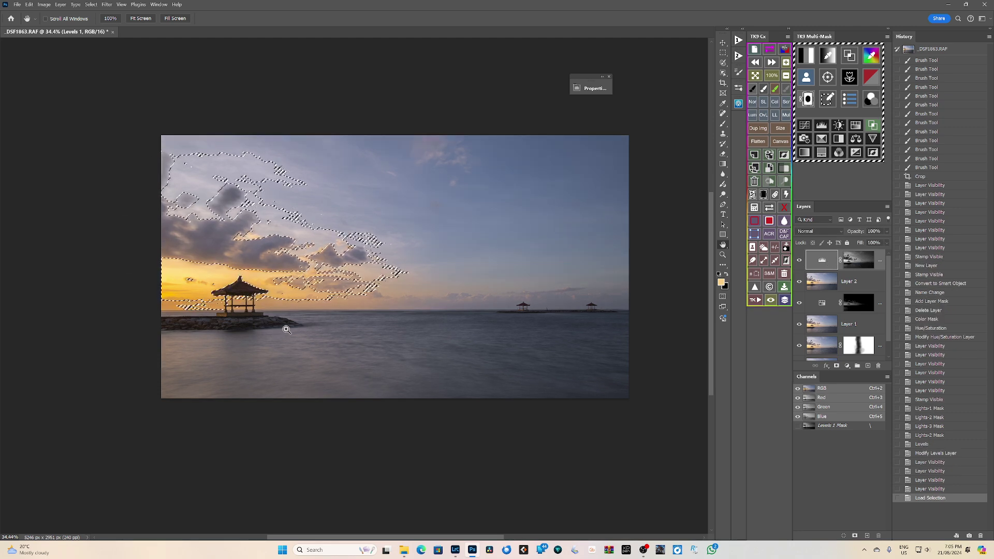
key(ctrl+z)
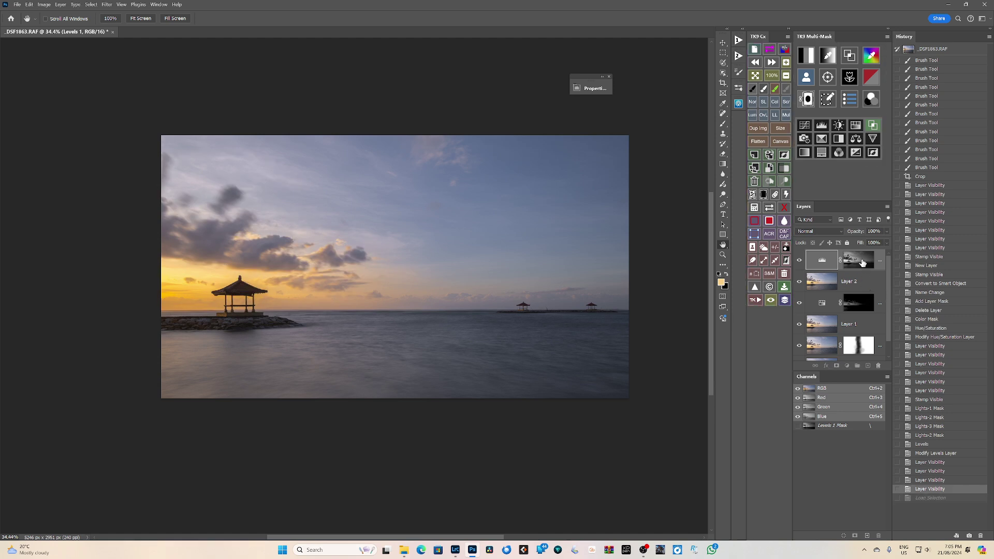
alt+click(859, 261)
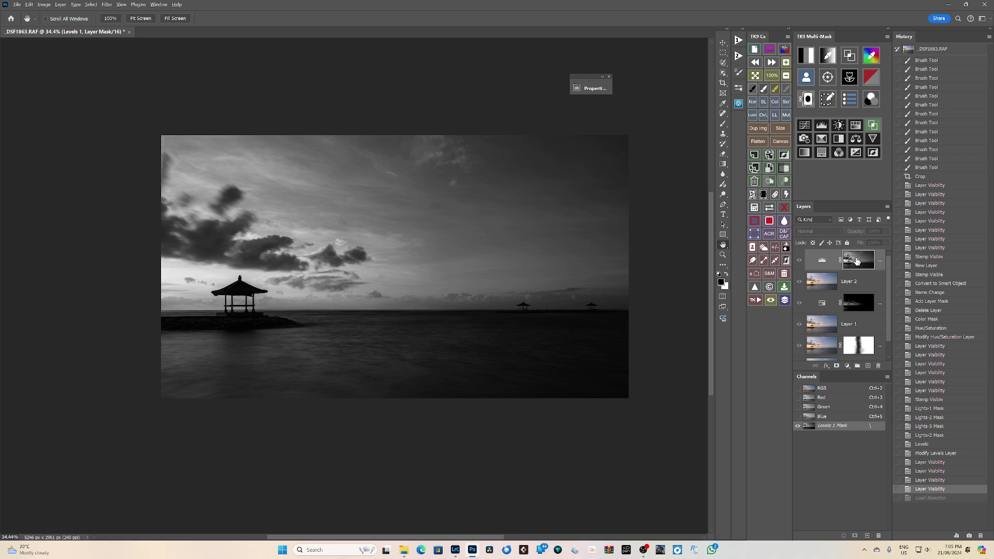
alt+click(856, 262)
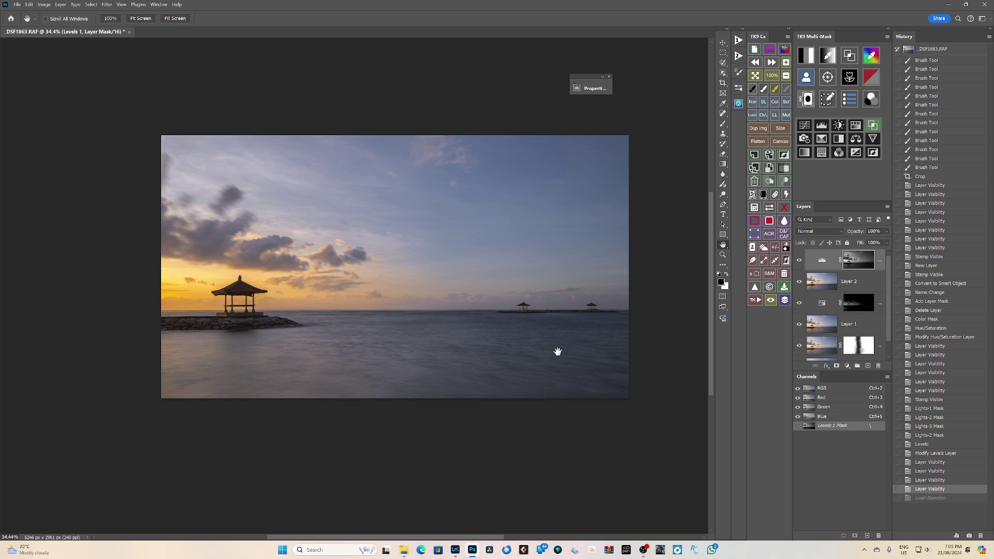
Stamp all visible layers into a new layer on top and open it in the Camera Raw filter.
key(ctrl+alt+shift+e)
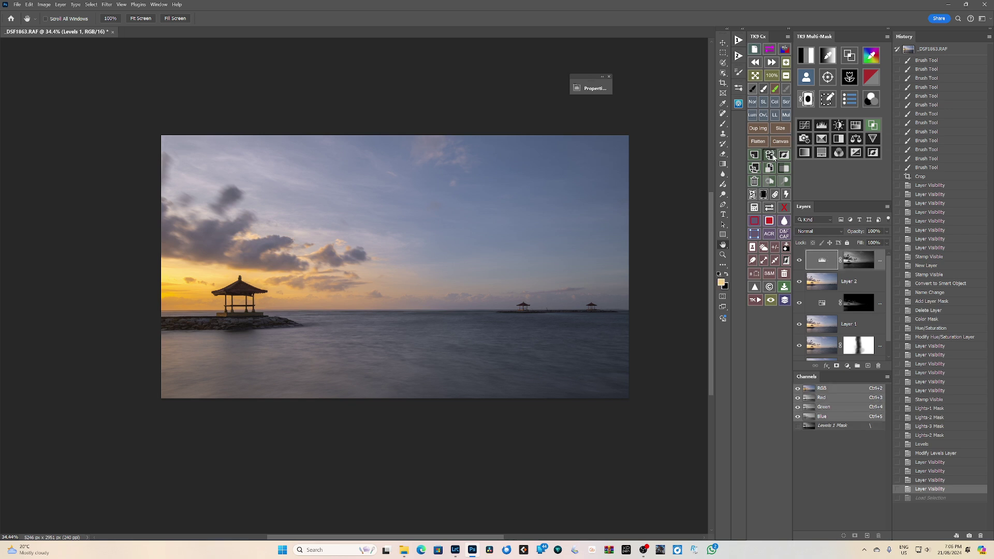
scroll(858, 311, down, 2)
scroll(857, 300, up, 2)
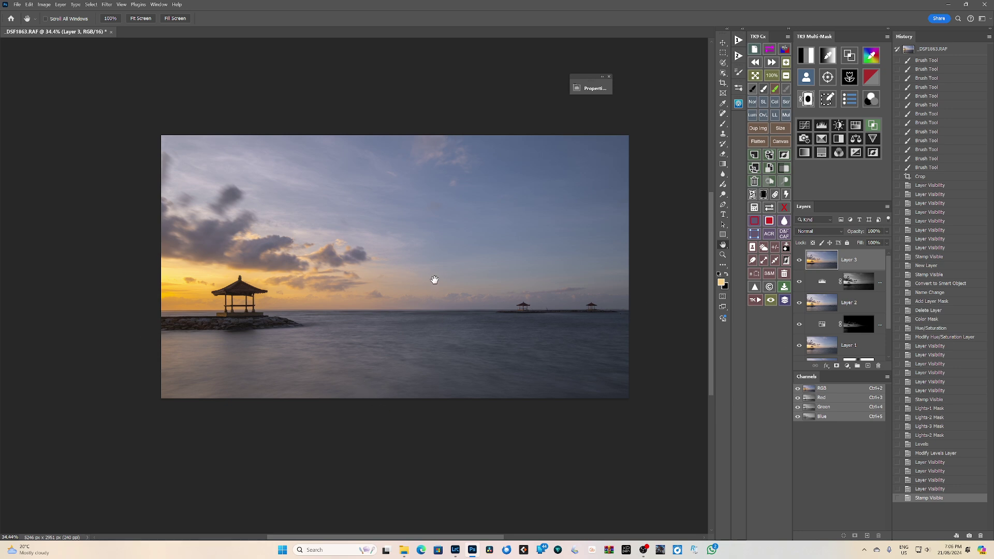
click(769, 237)
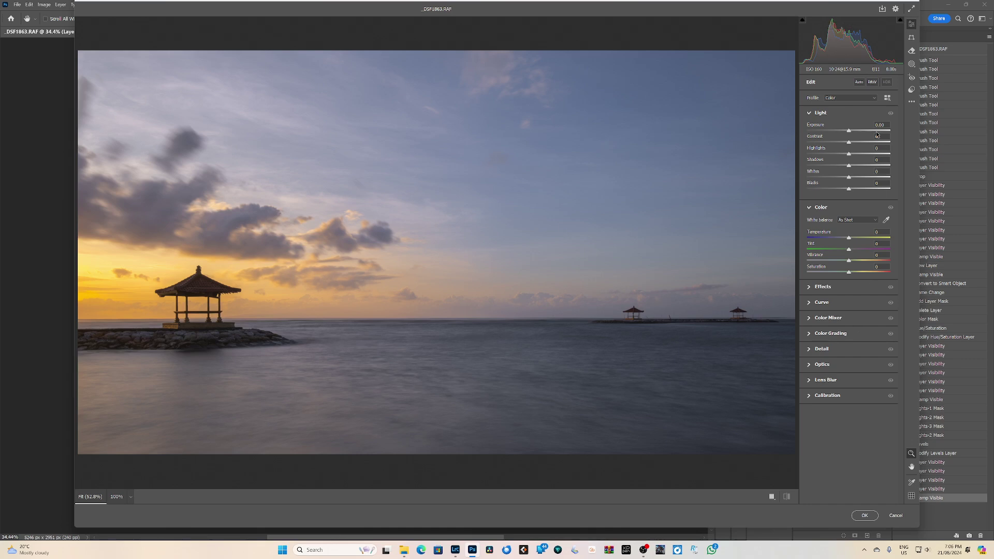
Add a straight linear gradient mask over the sky, running from above the photo down to just below the horizon.
key(shift+w)
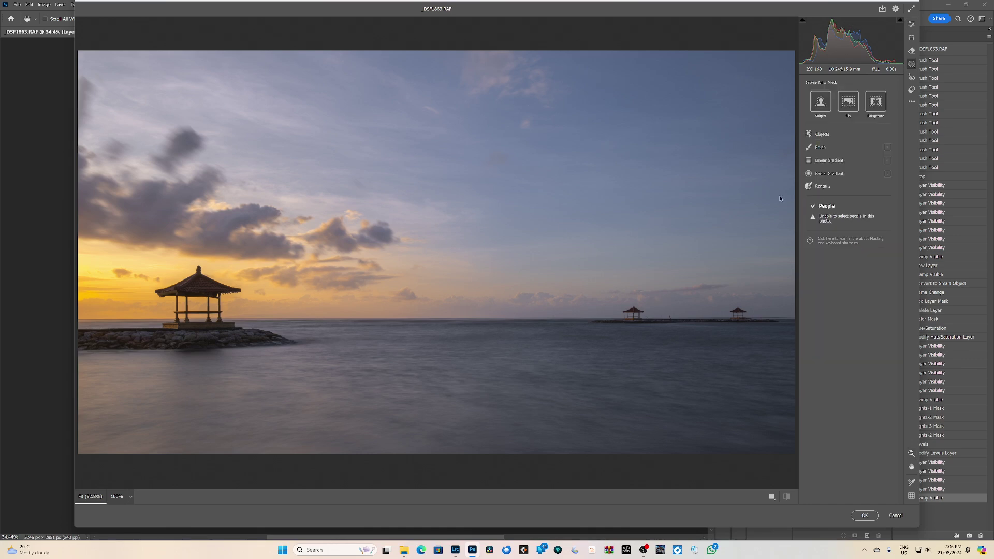
click(828, 160)
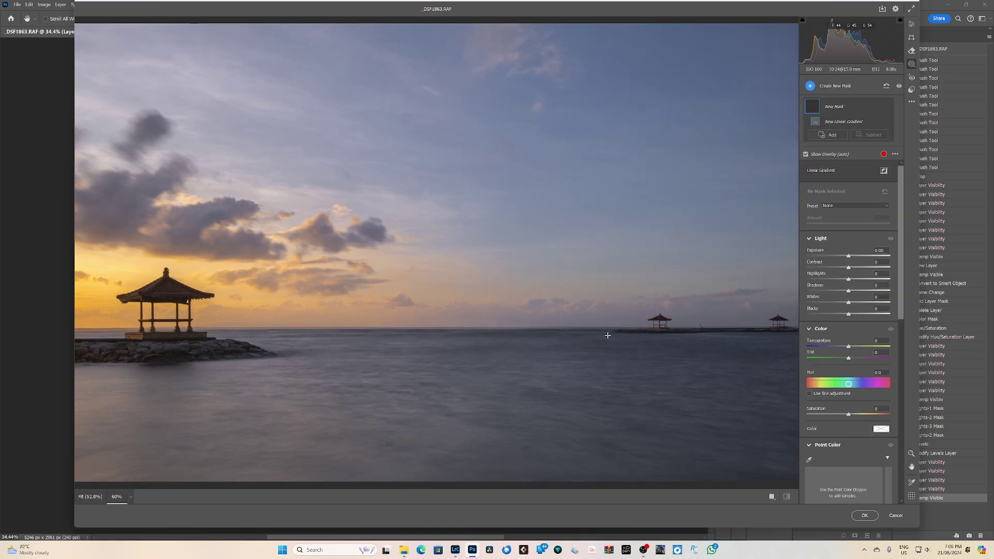
scroll(607, 335, down, 5)
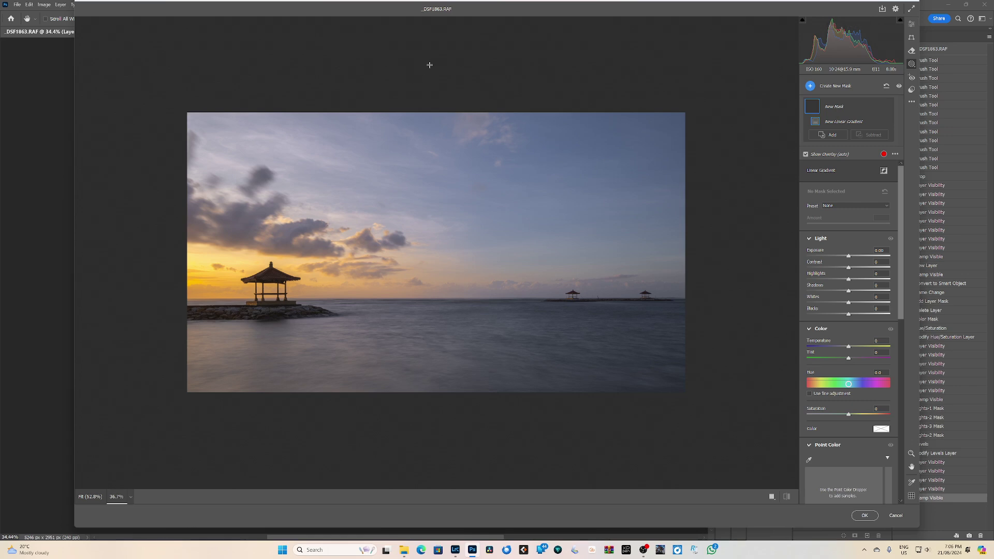
drag(429, 57, 431, 313)
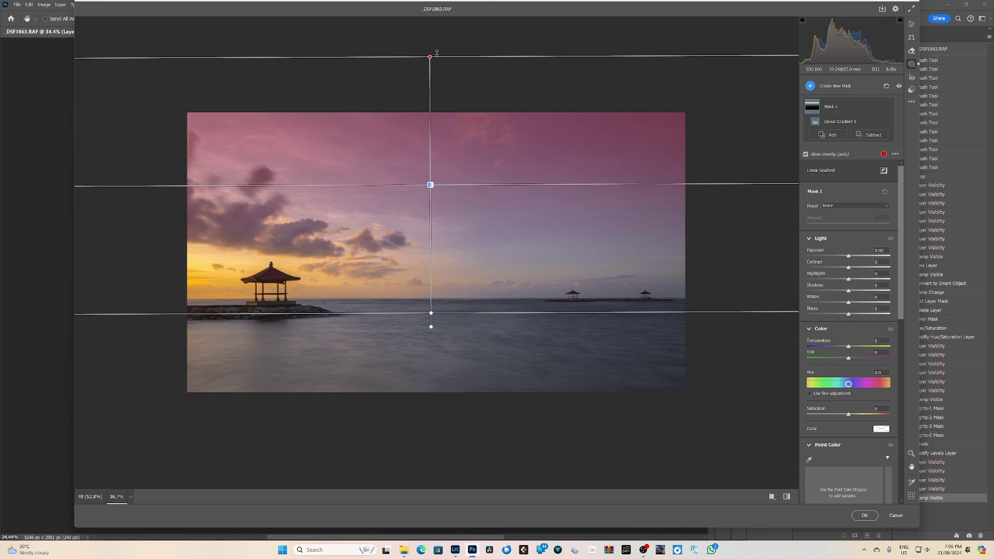
mouse_move(430, 57)
mouse_down()
mouse_move(432, 91)
mouse_move(430, 42)
mouse_move(431, 67)
mouse_move(432, 45)
mouse_move(431, 53)
mouse_up()
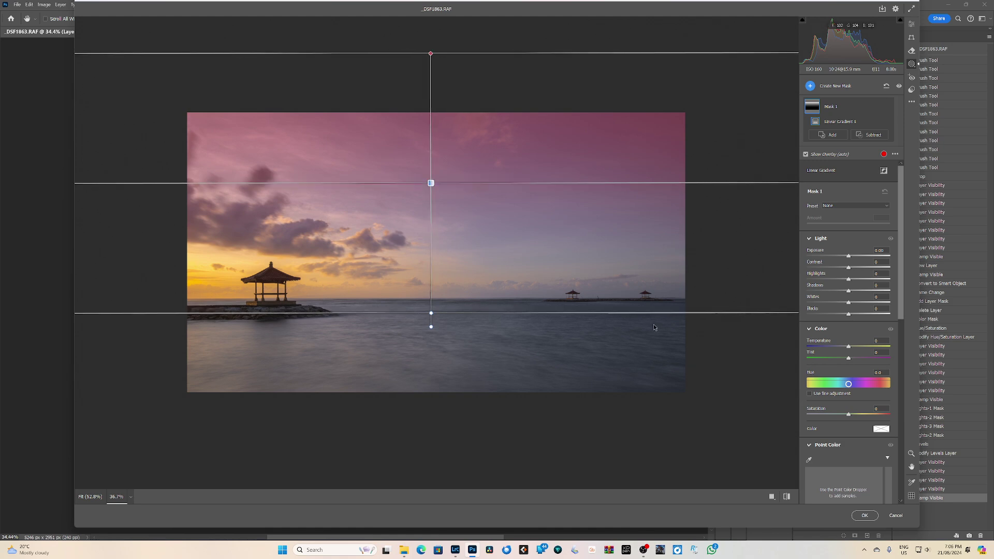
Set the sky gradient's exposure to -1.15 and temperature to +9, and shift its tint slightly toward magenta.
drag(847, 255, 837, 262)
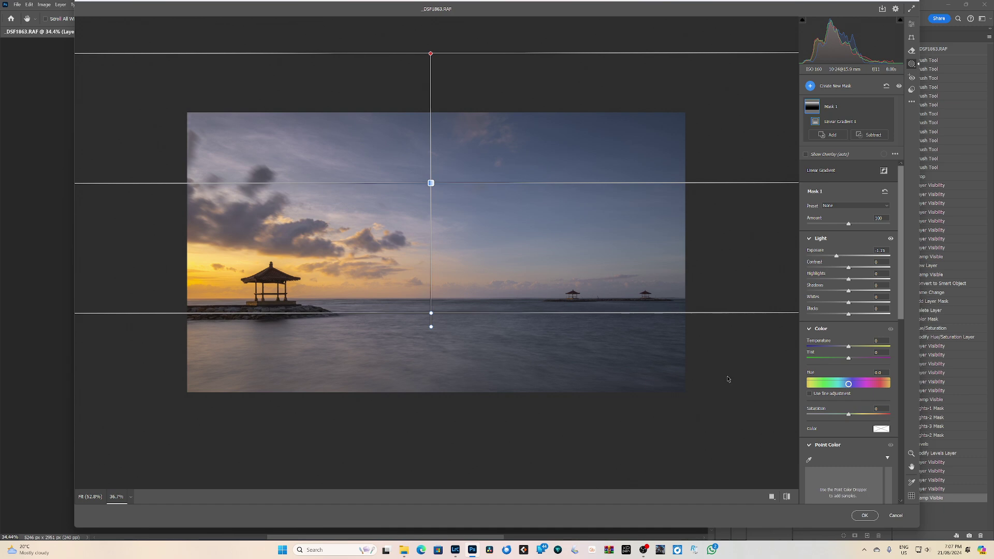
click(849, 359)
mouse_move(817, 110)
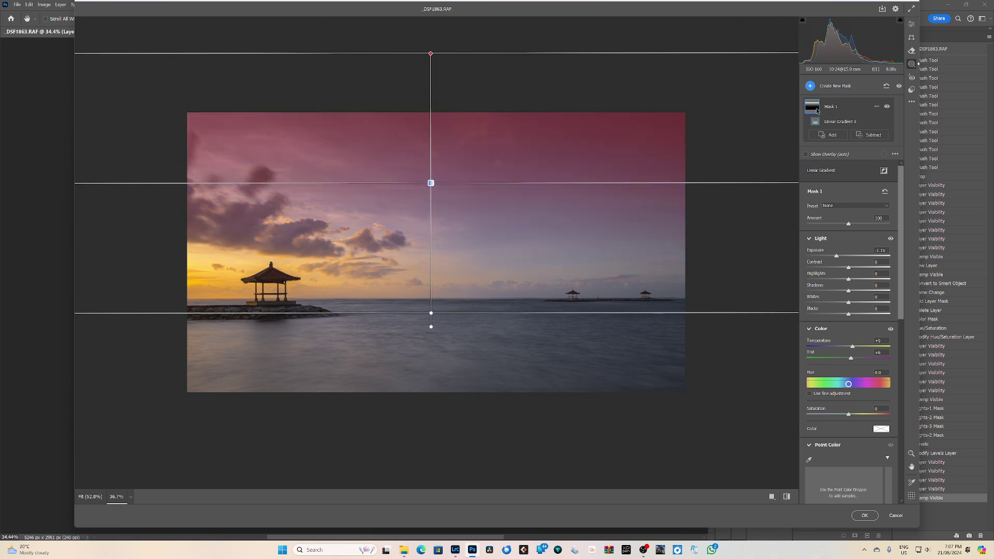
Add a second linear gradient from below the photo up to the horizon, with exposure -3.65, temperature -12 and tint +5.
click(809, 86)
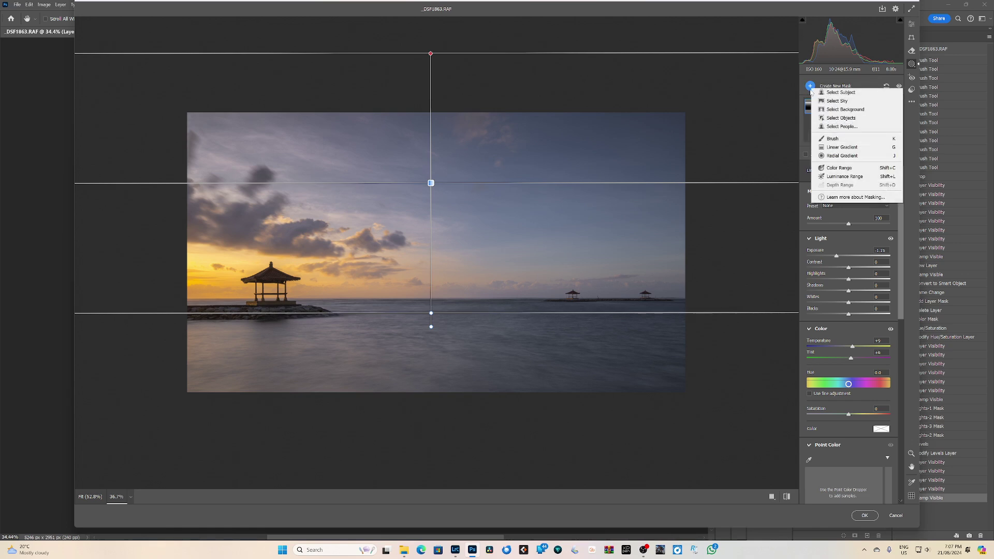
click(841, 148)
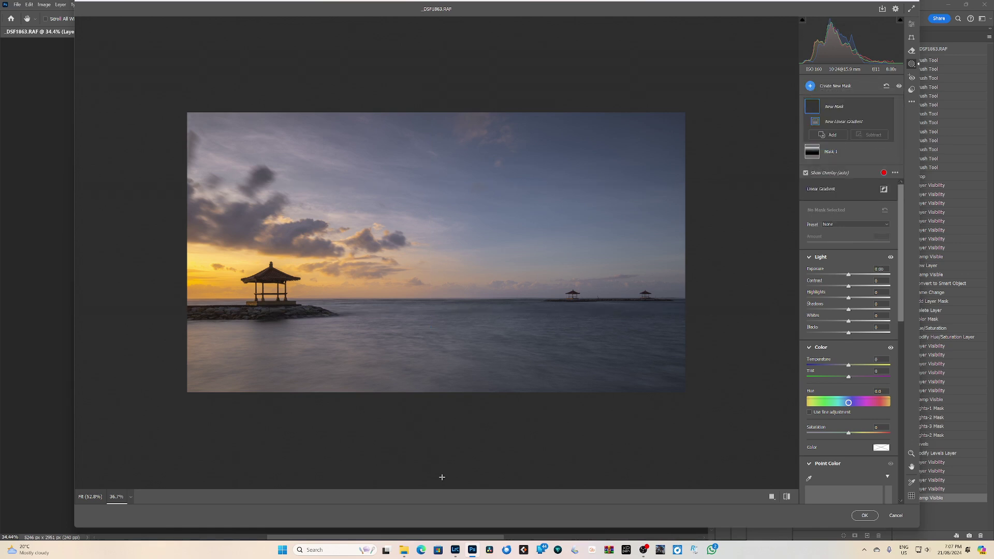
drag(442, 477, 443, 294)
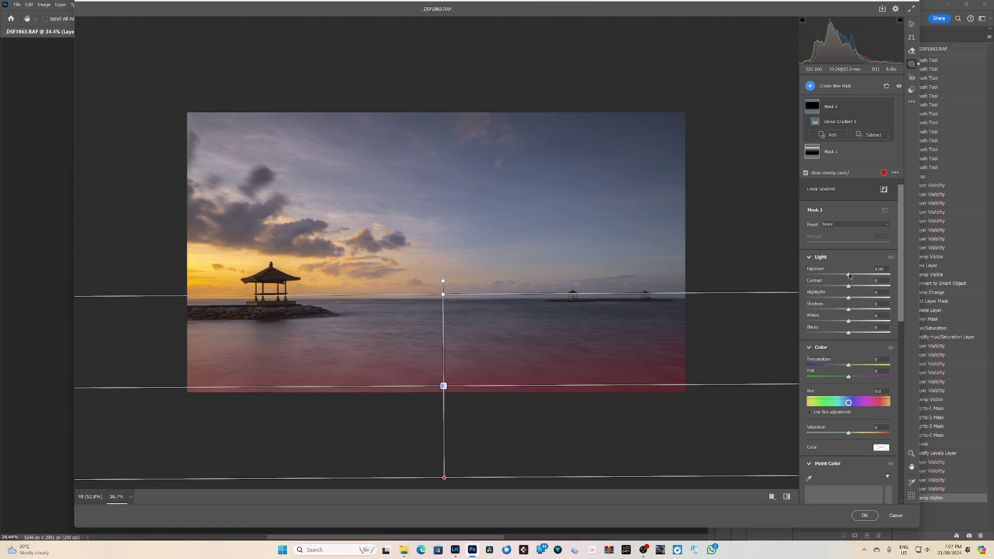
drag(849, 276, 810, 283)
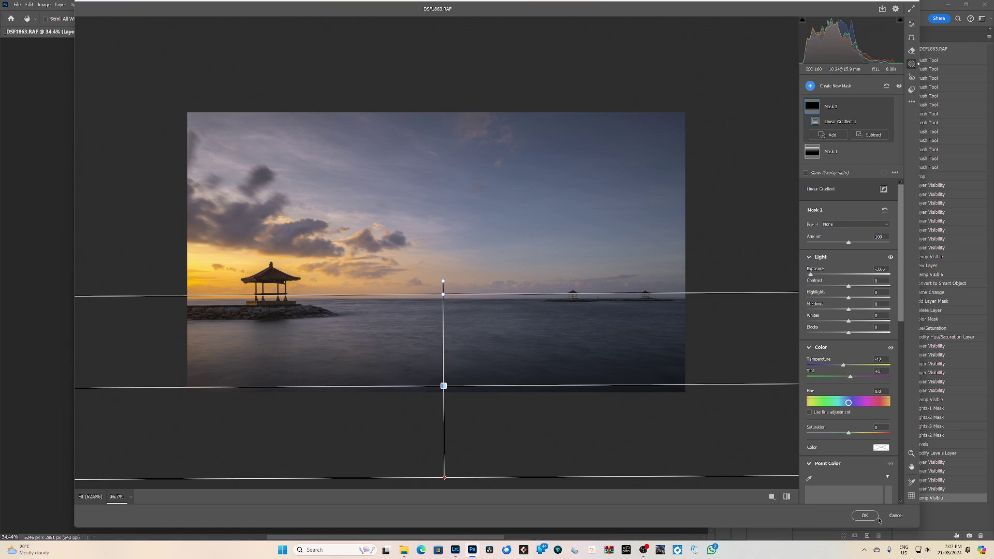
Return to the general edit settings, check the whole photo and apply the Camera Raw filter to the stamped layer.
click(912, 27)
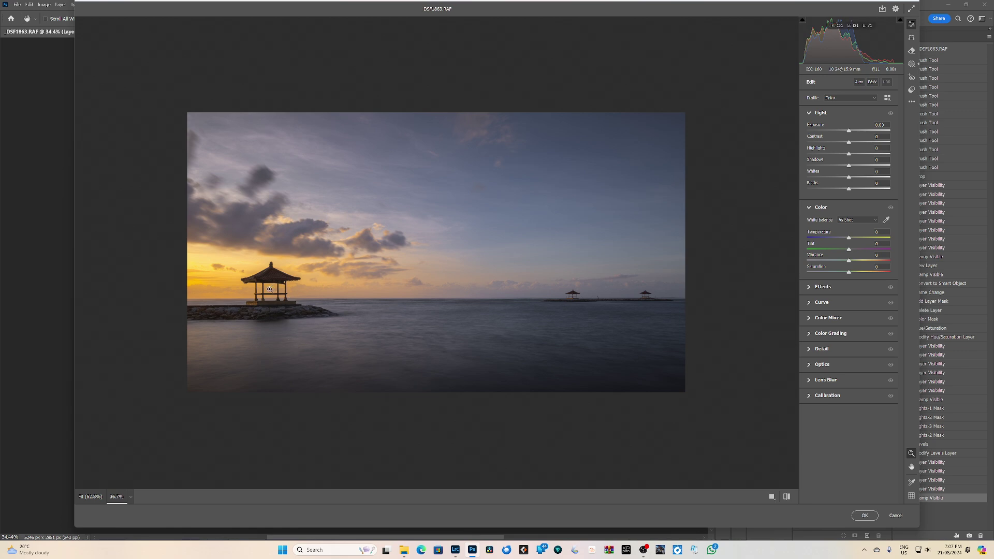
key(ctrl+0)
key(ctrl+minus)
click(861, 517)
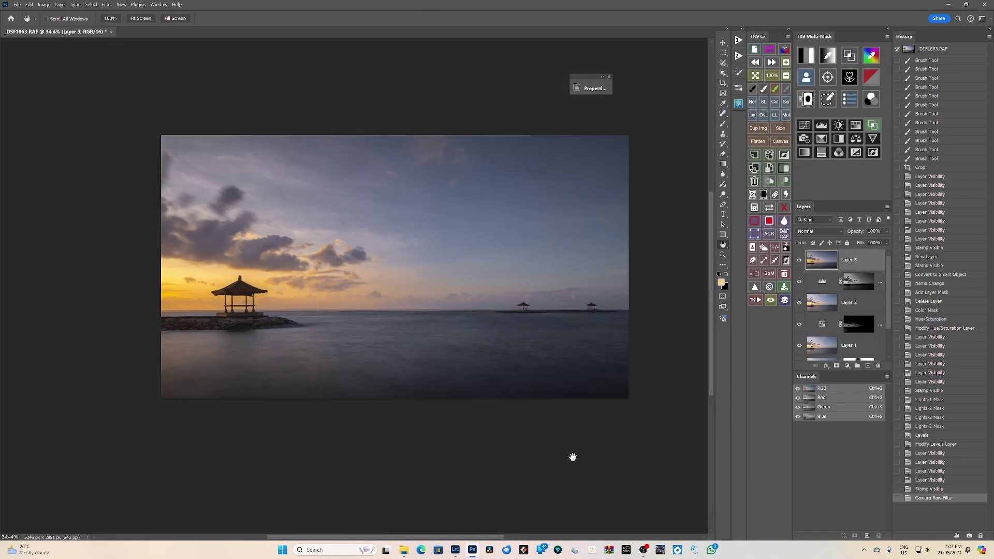
drag(499, 317, 428, 304)
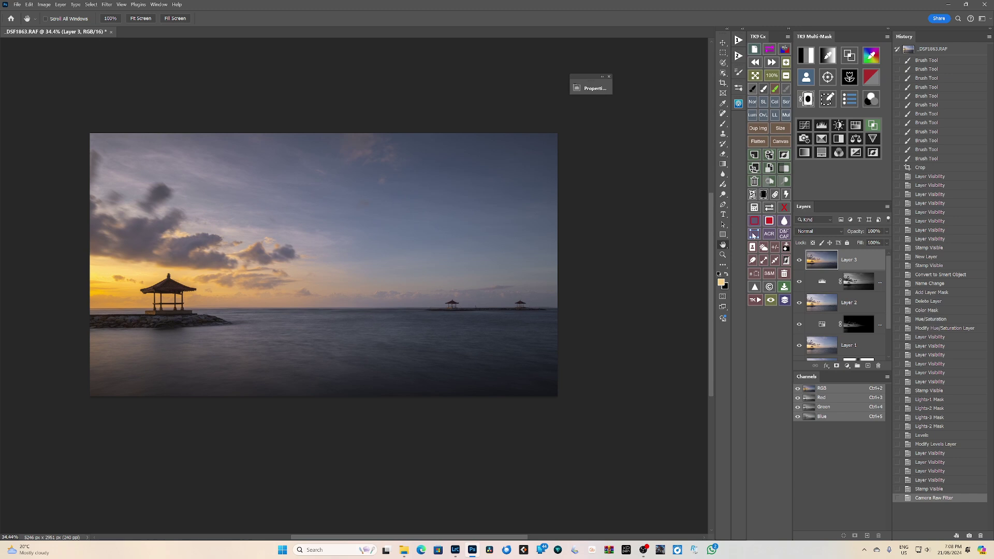